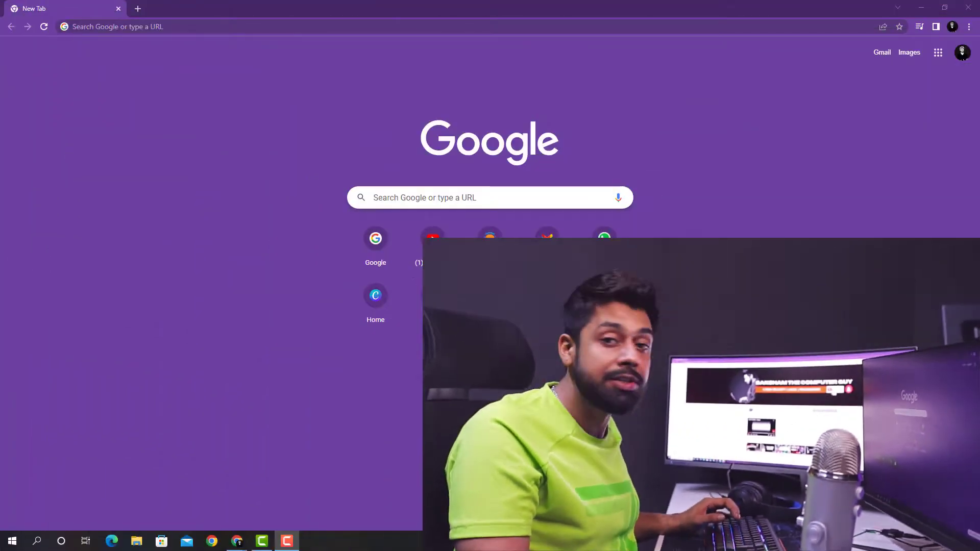
- Search Google for octoparse, open the Octoparse website and view its Windows download page with the system requirements
click(421, 197)
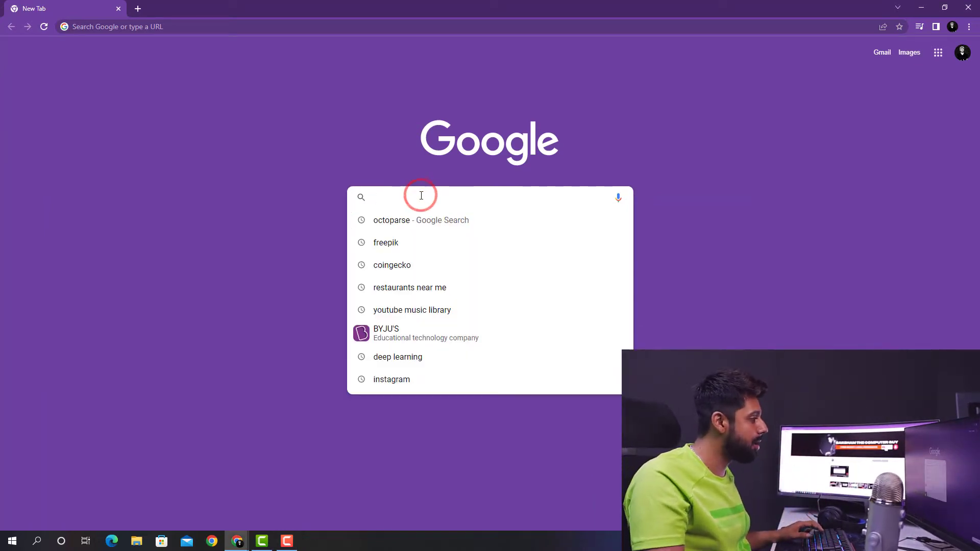
click(416, 220)
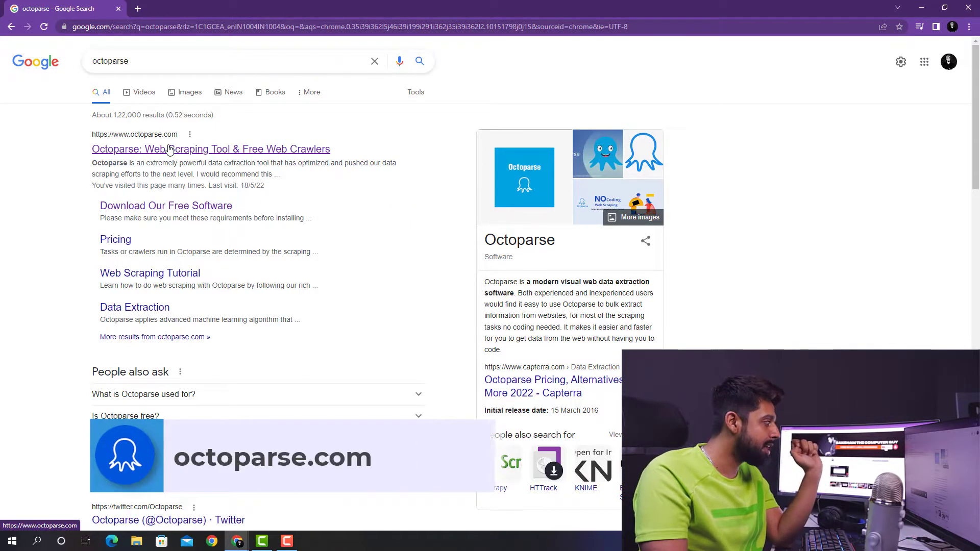
click(190, 149)
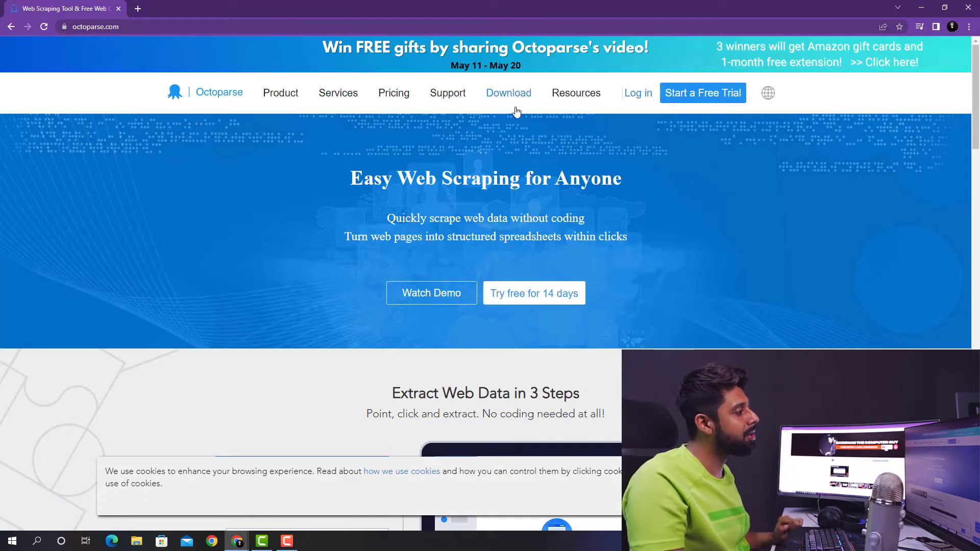
click(507, 97)
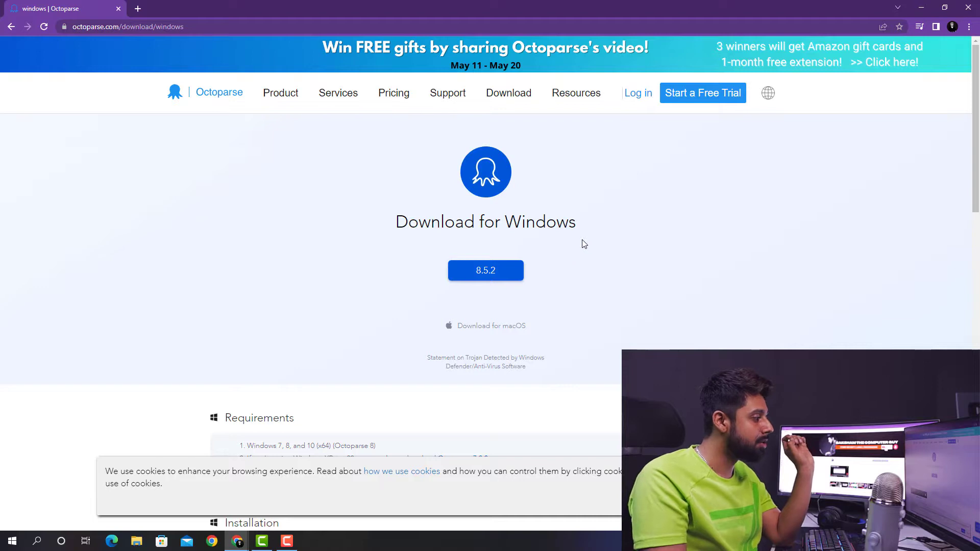
scroll(585, 244, down, 2)
scroll(518, 260, down, 1)
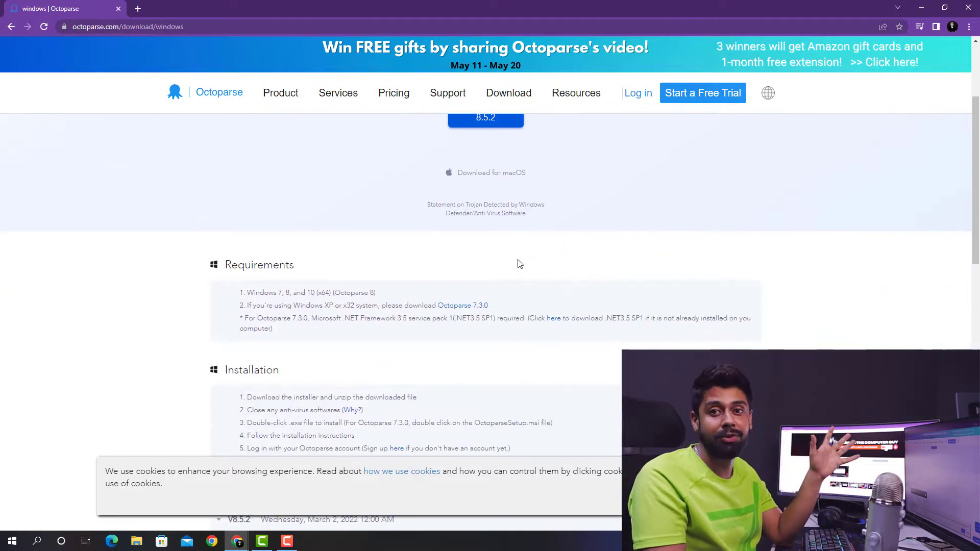
scroll(519, 262, up, 3)
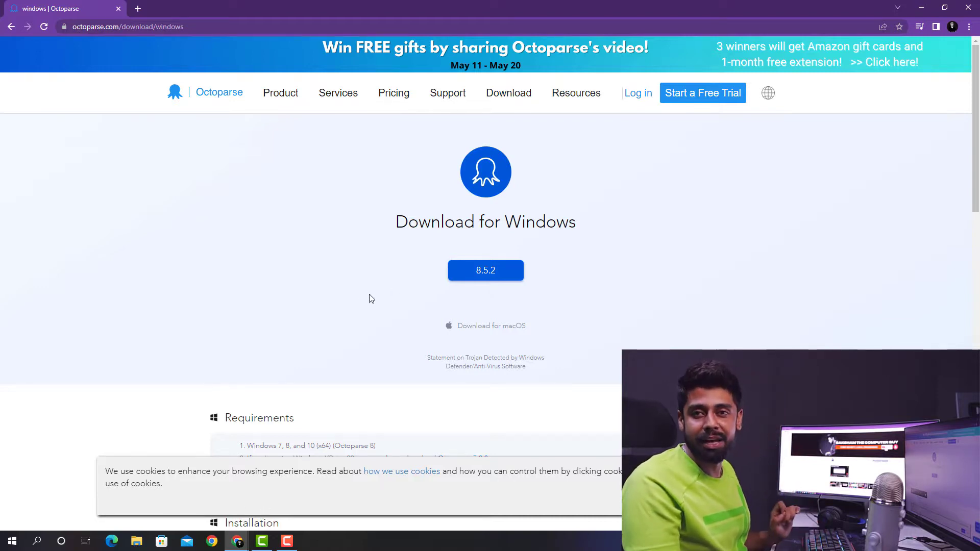
- Launch the Octoparse 8 desktop application and move its login window to the middle of the screen
click(37, 541)
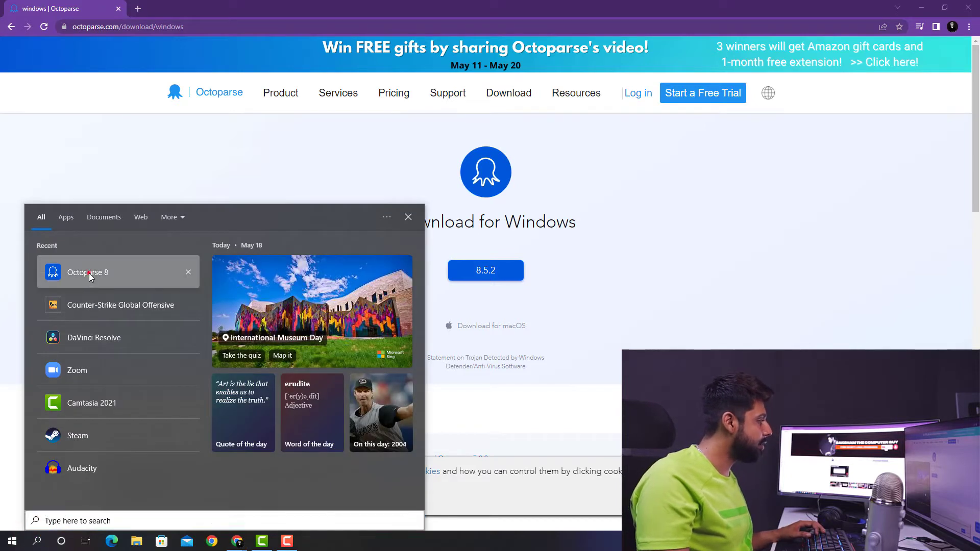
click(87, 274)
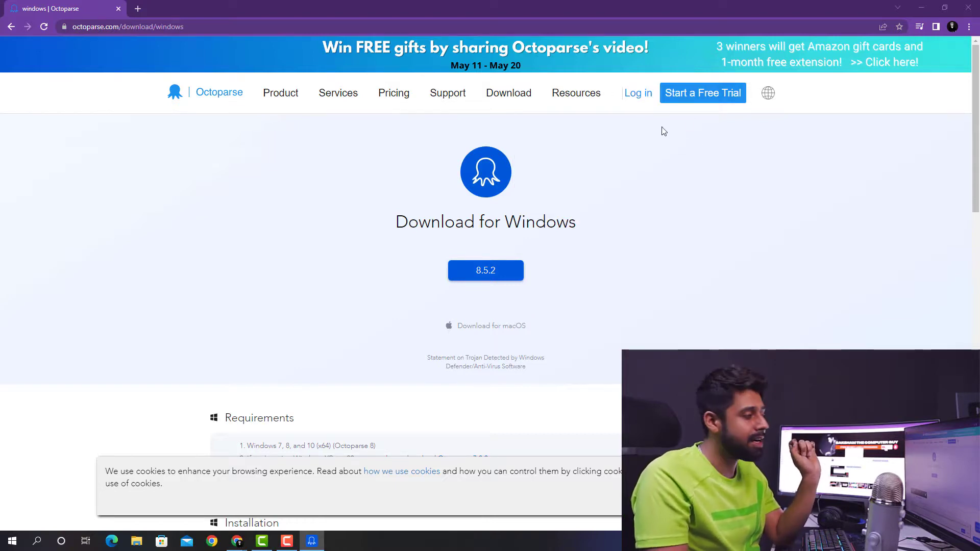
click(317, 540)
click(312, 540)
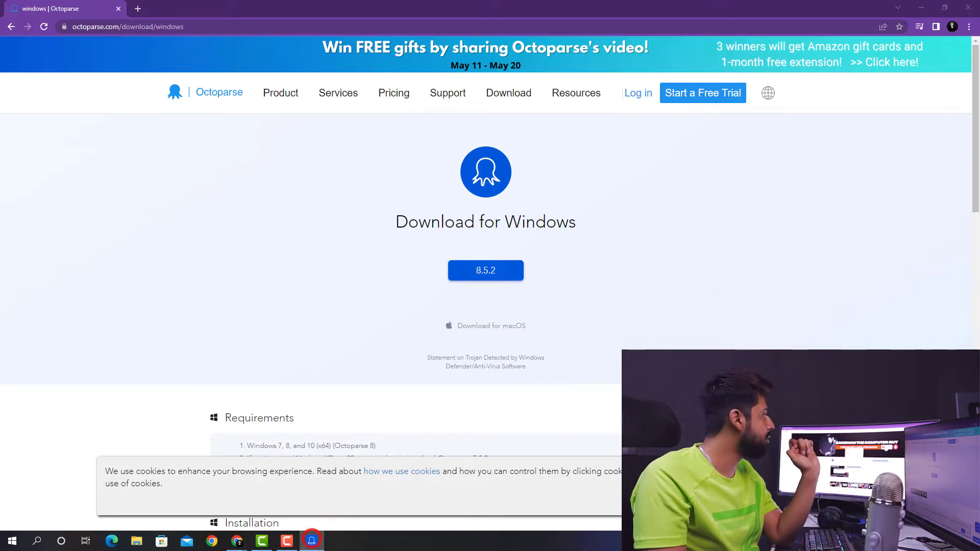
drag(234, 291, 469, 122)
- Log in to Octoparse with the saved username and password
click(545, 200)
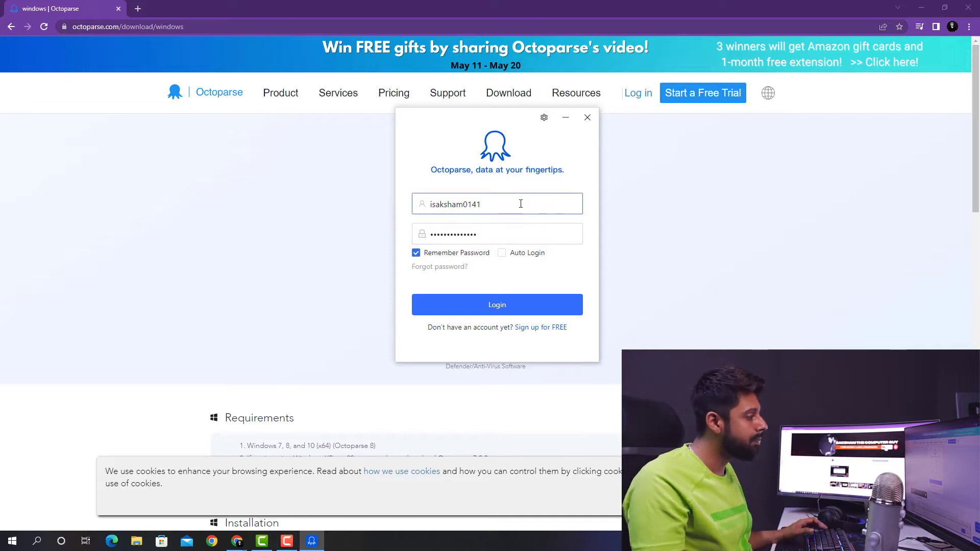
click(519, 203)
click(503, 233)
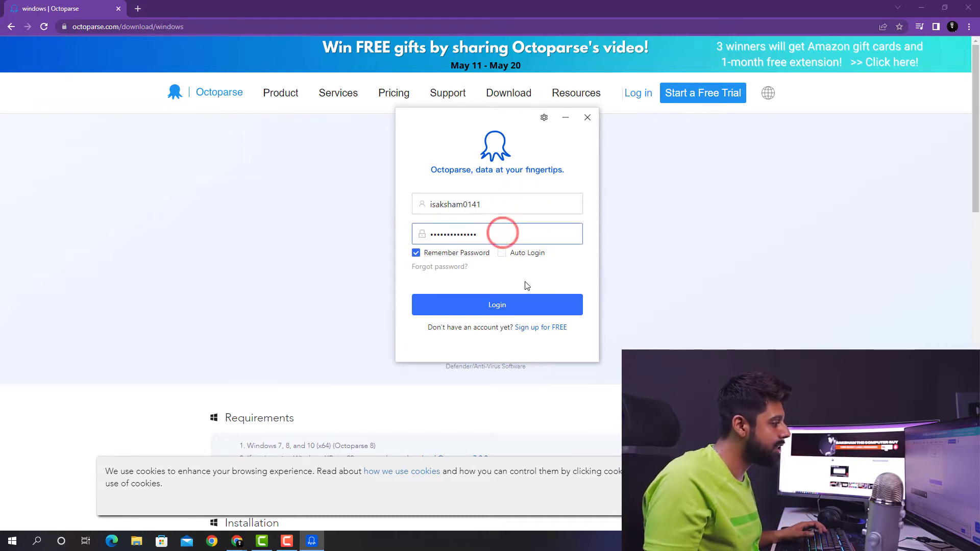
click(519, 305)
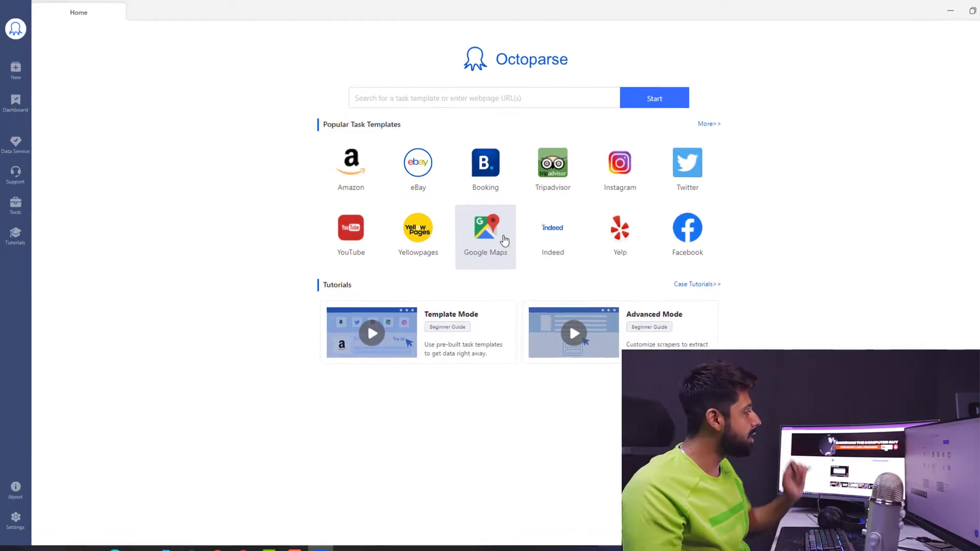
- Open the task template gallery to view the ready-made scrapers for popular sites
click(19, 94)
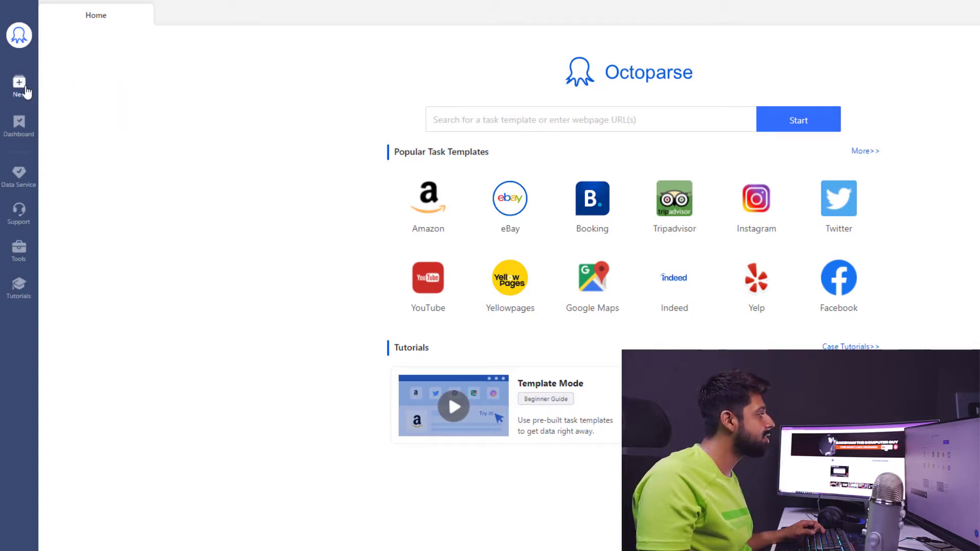
mouse_move(19, 84)
click(97, 110)
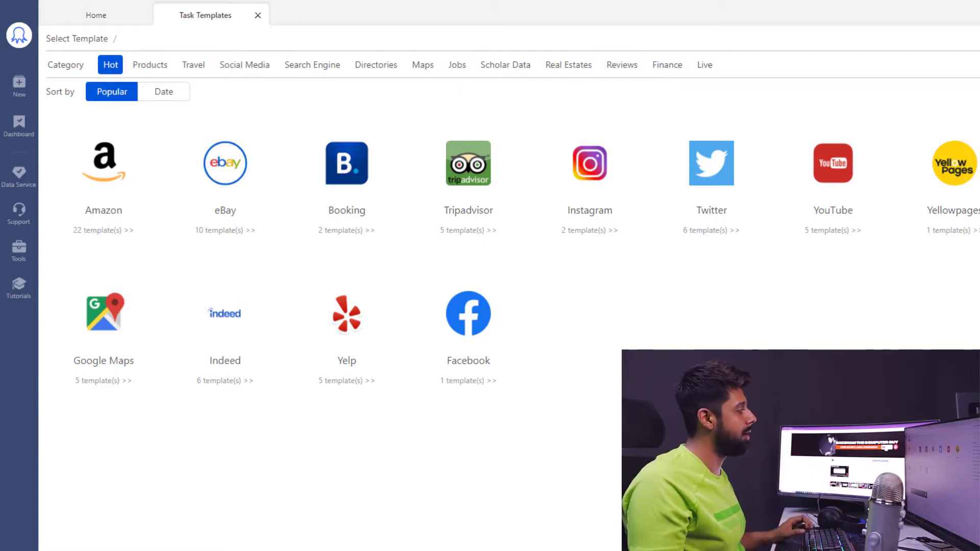
- View the Advanced Mode form for a new task with its website URL entry, and open the task dashboard
mouse_move(19, 84)
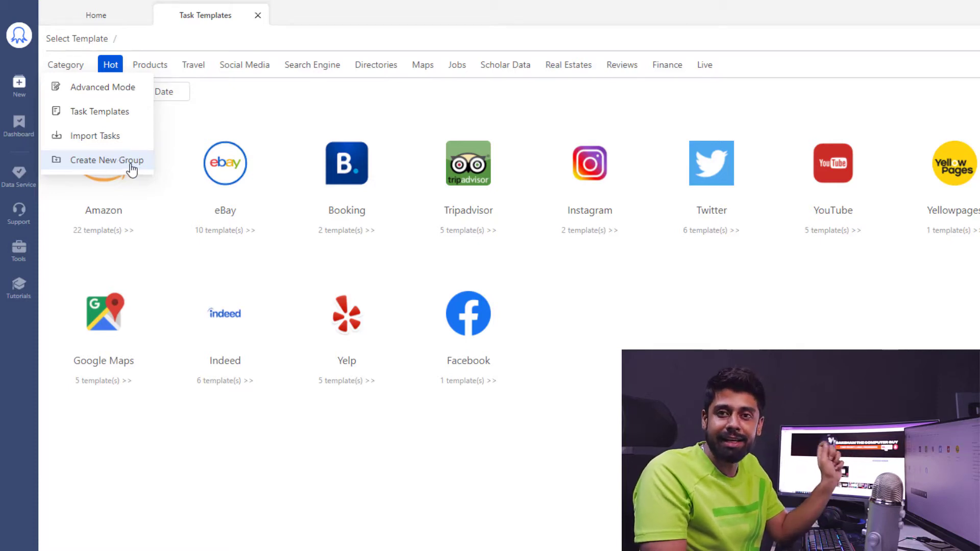
click(110, 90)
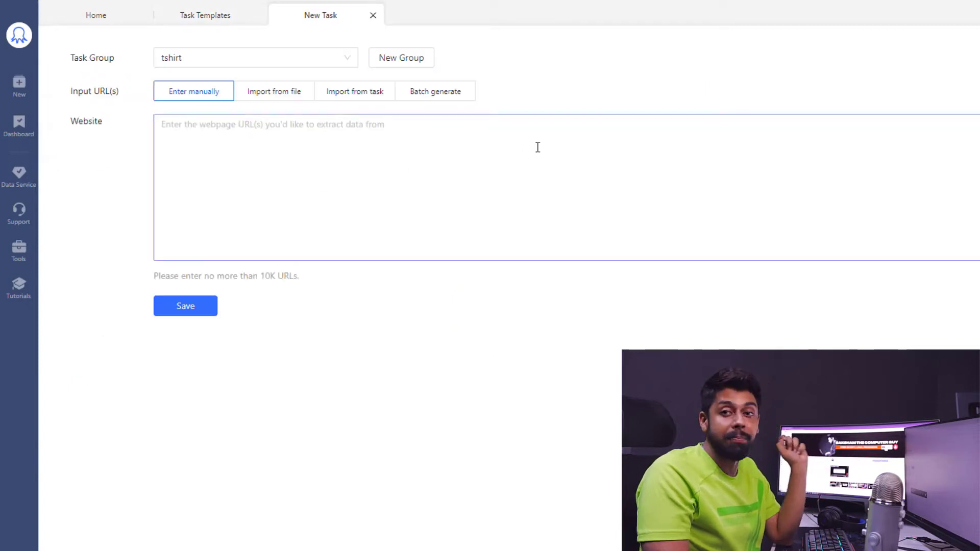
click(284, 139)
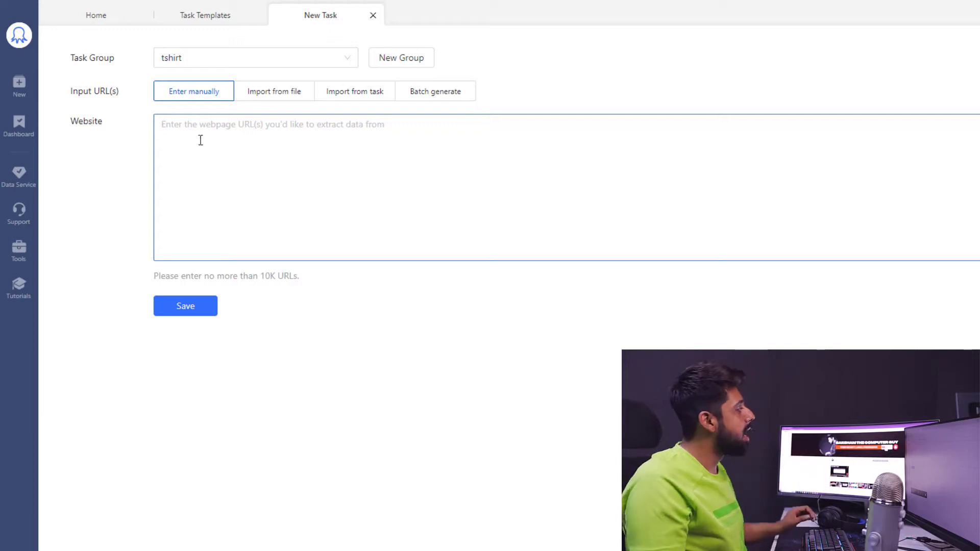
mouse_move(19, 85)
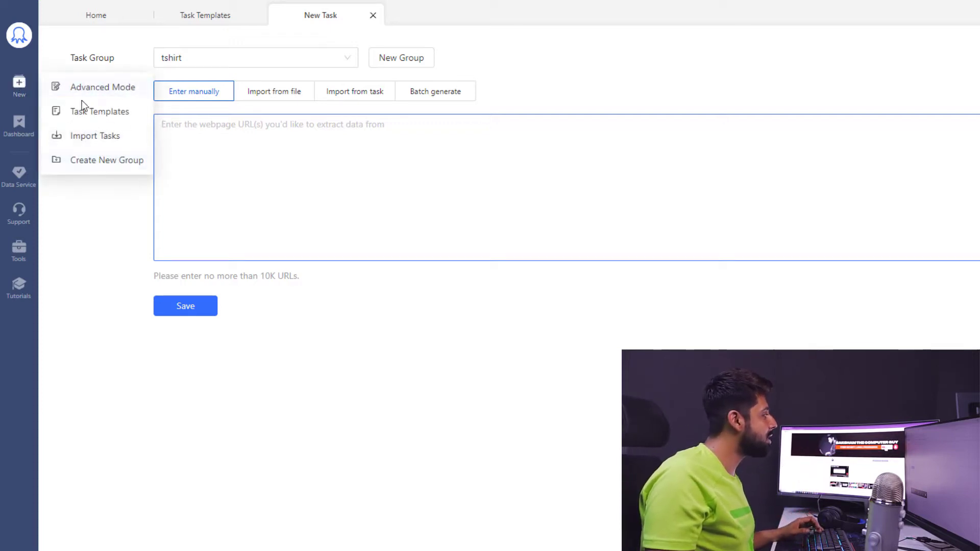
click(20, 134)
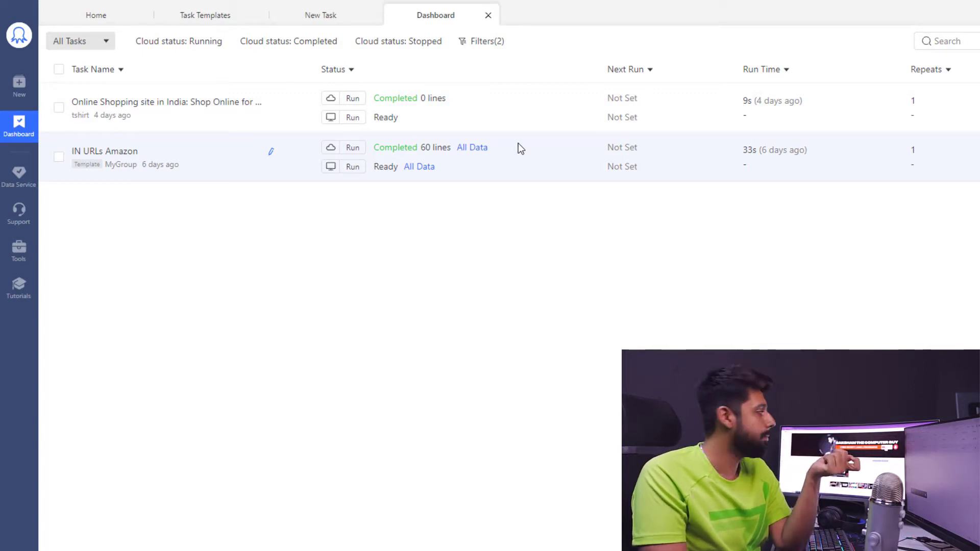
- Read through the Octoparse managed data service web page, from its contact form to its client list, and close it
click(20, 185)
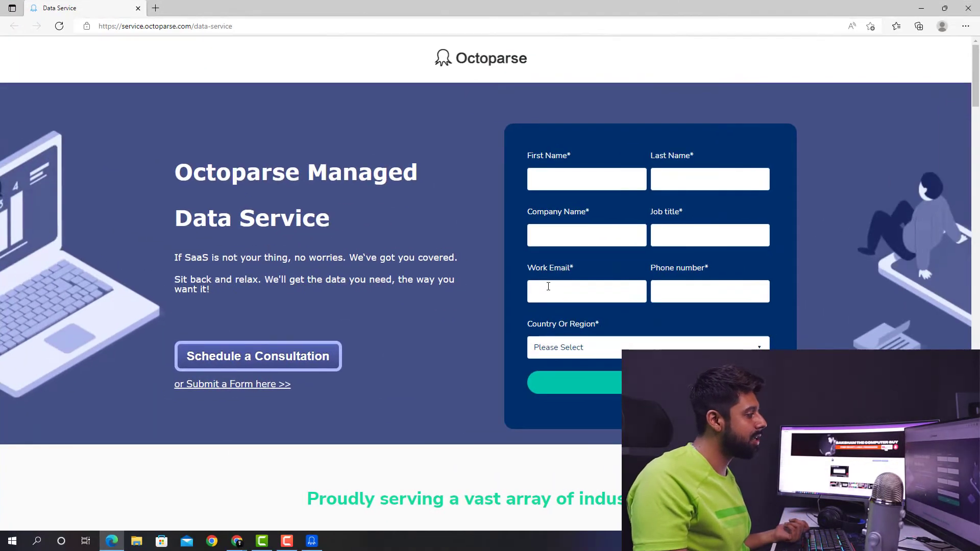
scroll(381, 273, down, 10)
scroll(390, 271, up, 3)
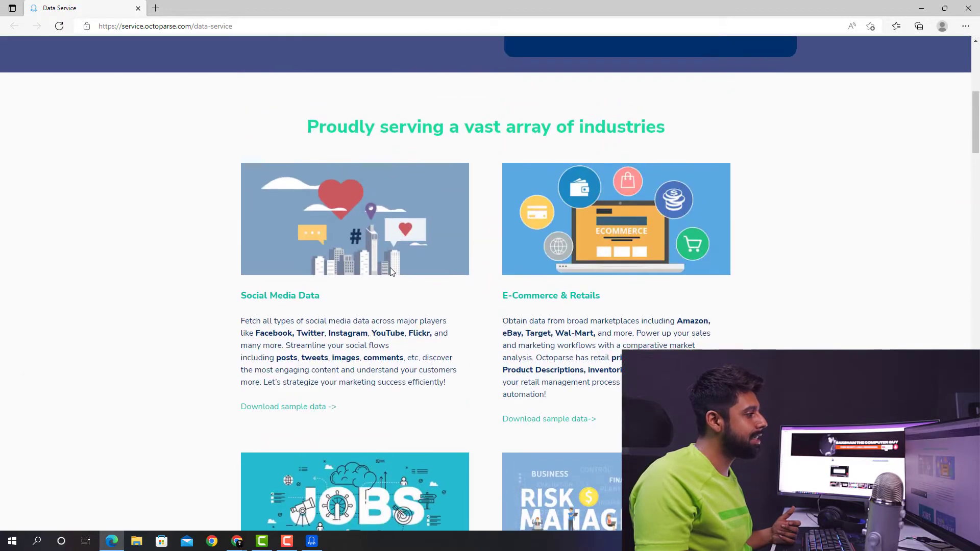
scroll(390, 271, down, 17)
scroll(390, 274, down, 11)
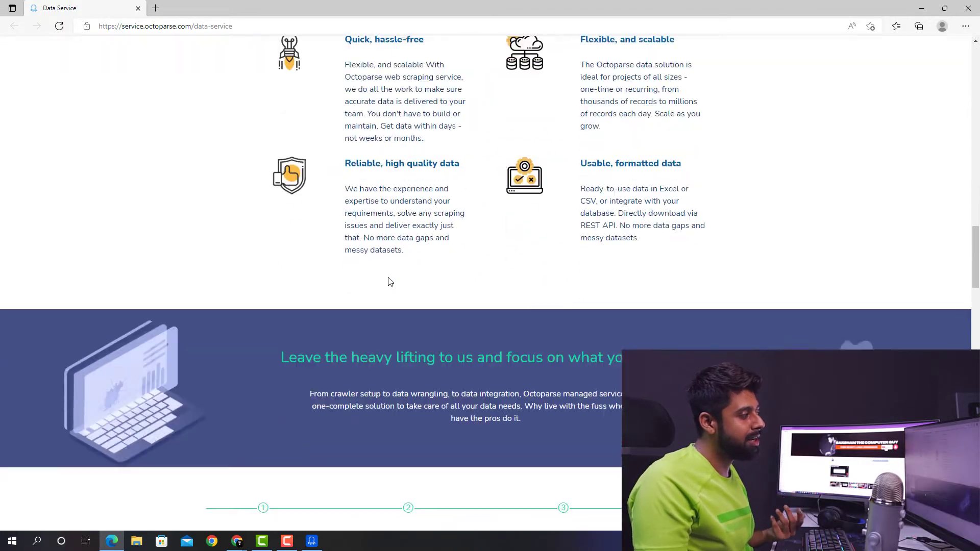
scroll(389, 281, up, 1)
scroll(389, 280, down, 10)
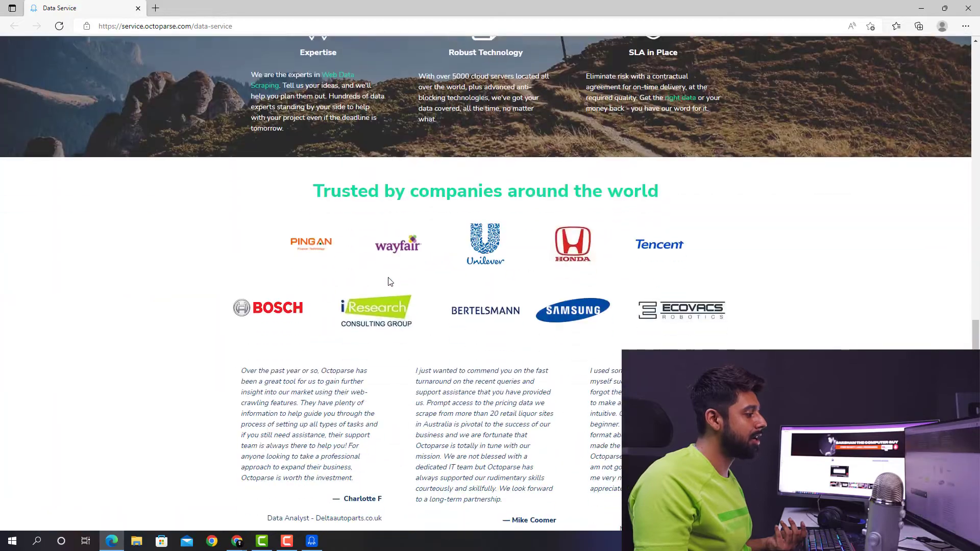
scroll(389, 280, up, 20)
scroll(389, 280, up, 15)
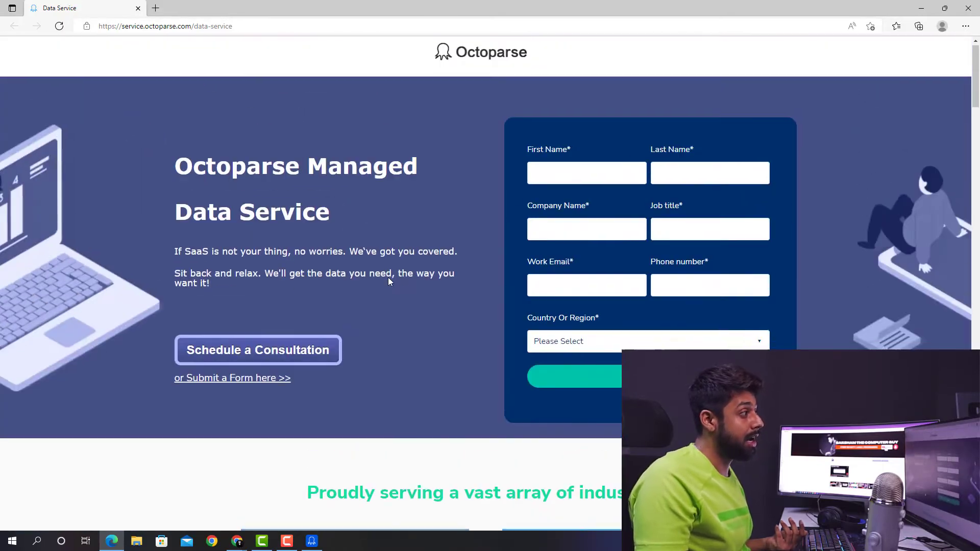
click(138, 8)
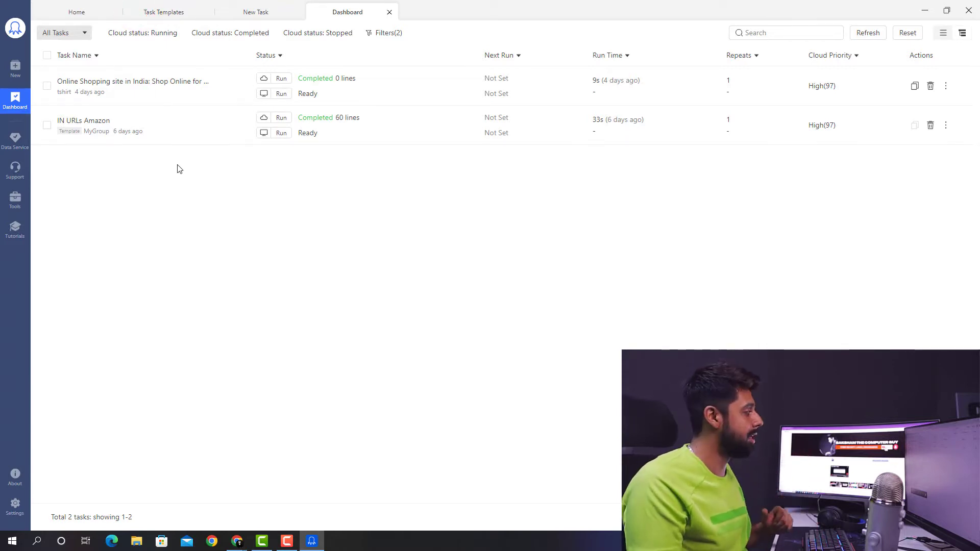
- View the available tools in the Tool Box and look through the Using Octoparse tutorials in the online help center
click(22, 202)
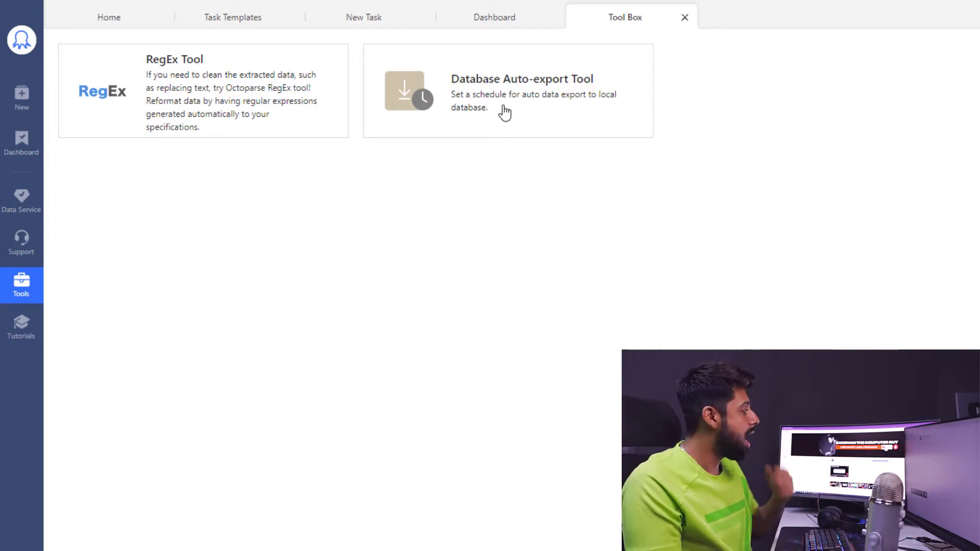
click(21, 323)
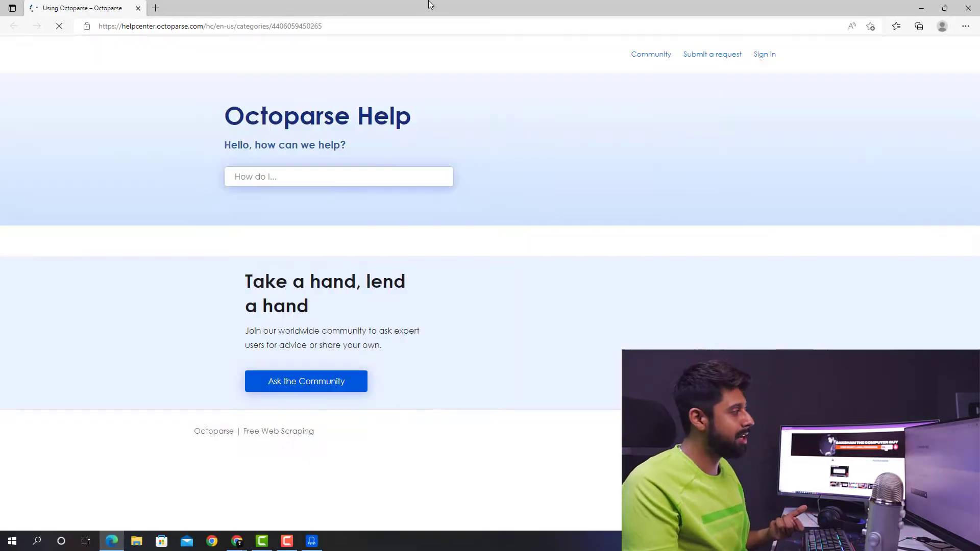
scroll(604, 262, down, 2)
scroll(597, 260, down, 4)
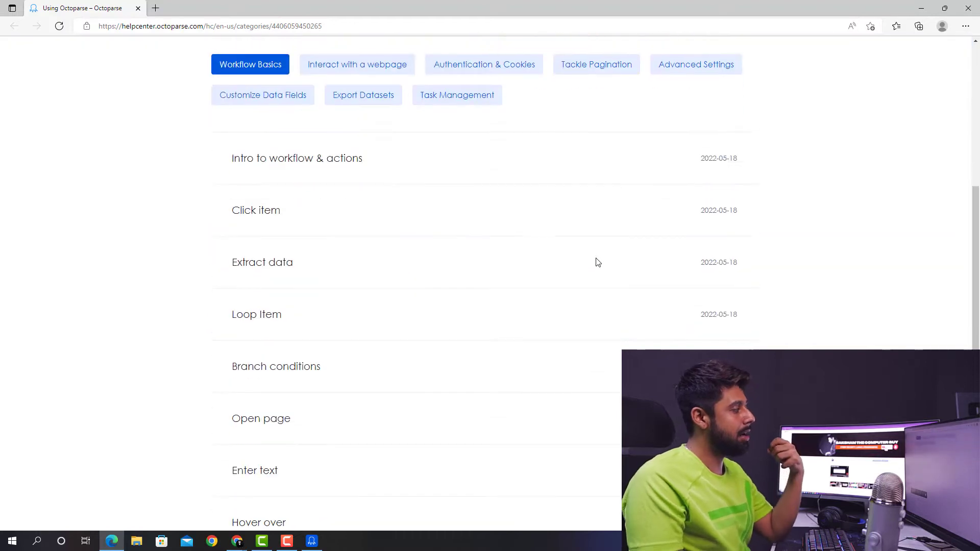
scroll(597, 262, up, 1)
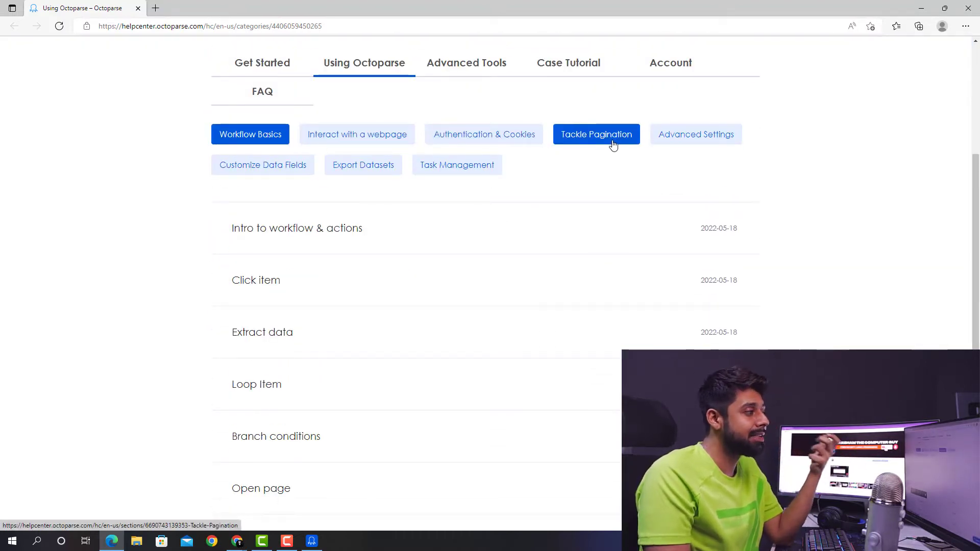
scroll(505, 234, down, 5)
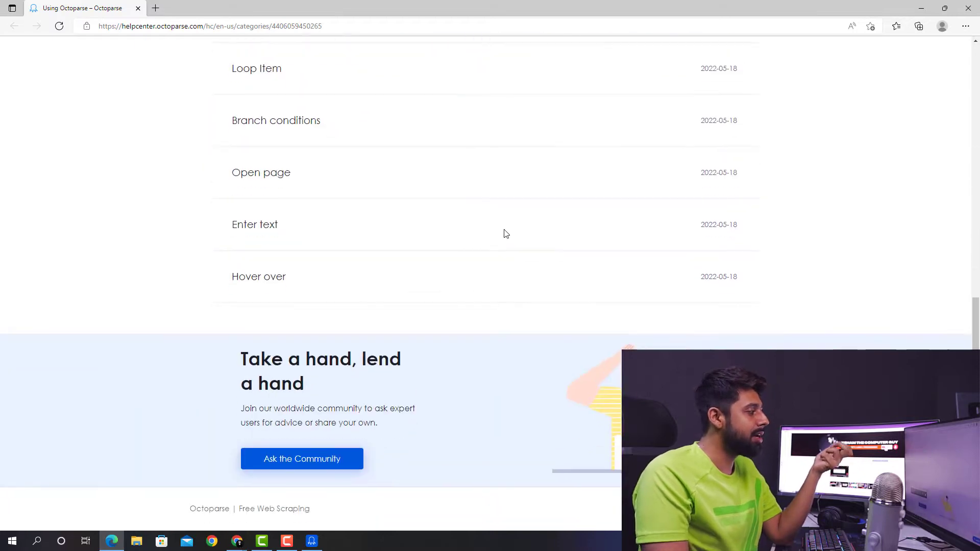
scroll(505, 233, up, 9)
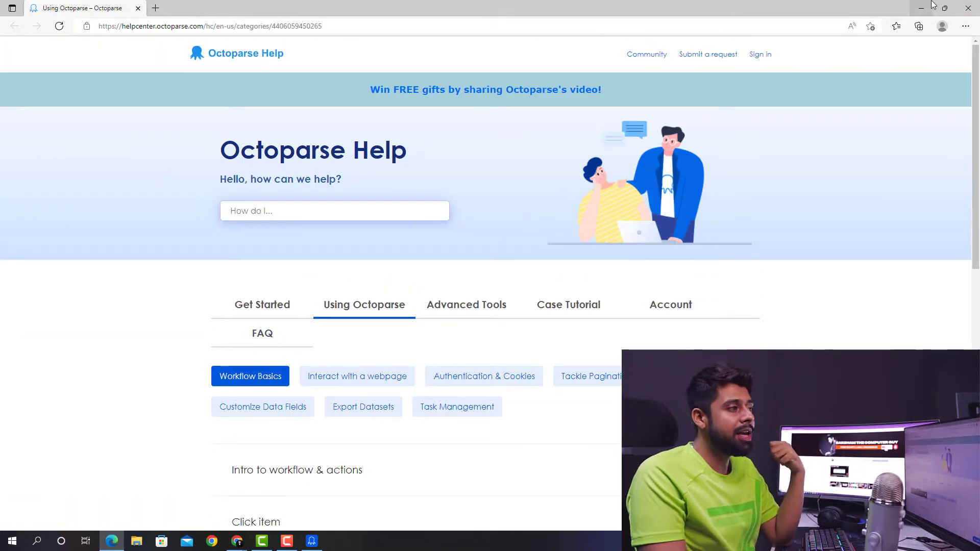
click(920, 8)
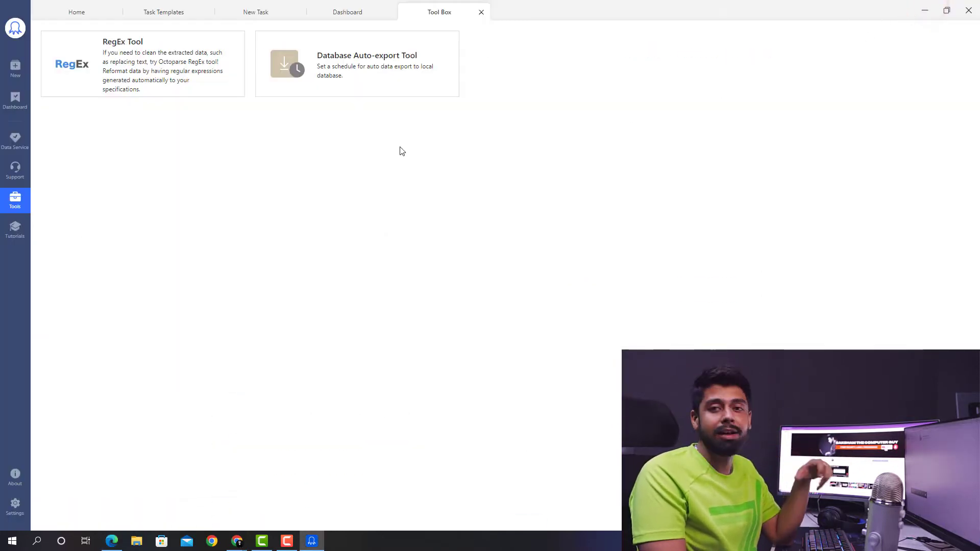
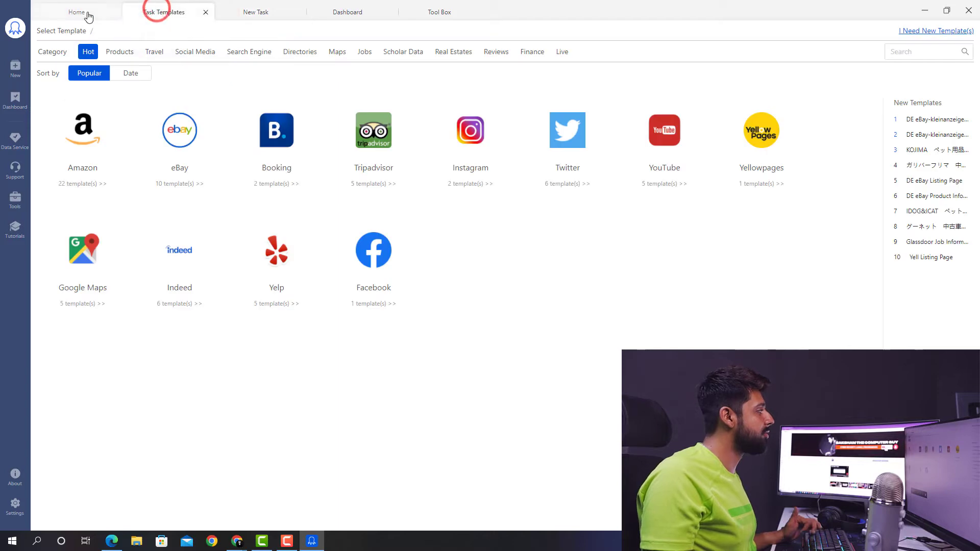
- Close the Task Templates, New Task, Dashboard and Tool Box pages so only the Home page stays open
click(207, 11)
click(206, 11)
click(206, 11)
click(206, 11)
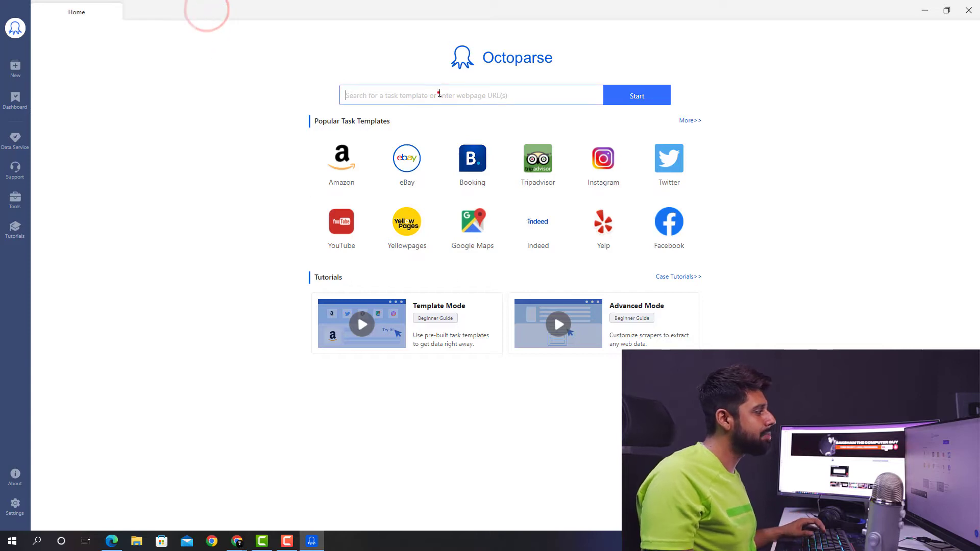
- Start a new scraping task for the URL amazon.in from the Home page
click(438, 93)
text(amazon.in)
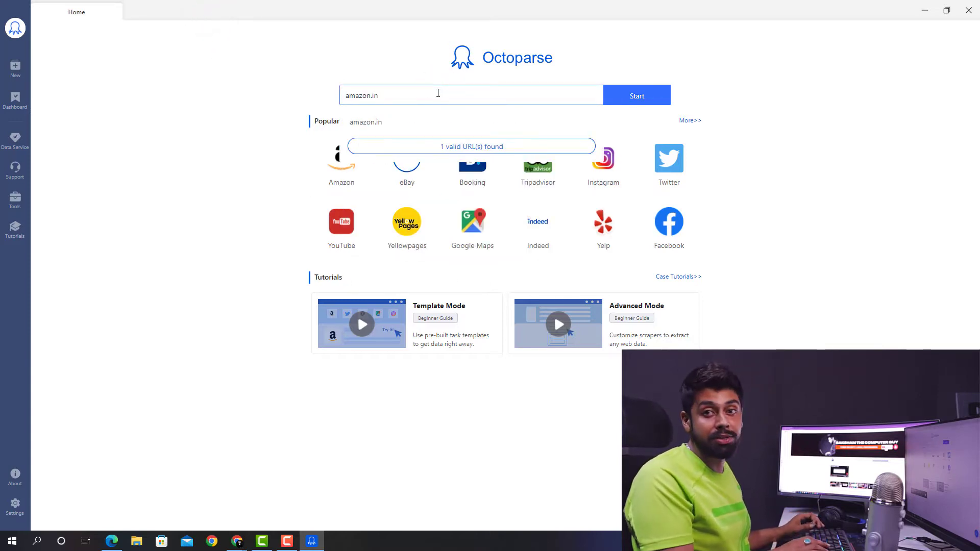
click(644, 98)
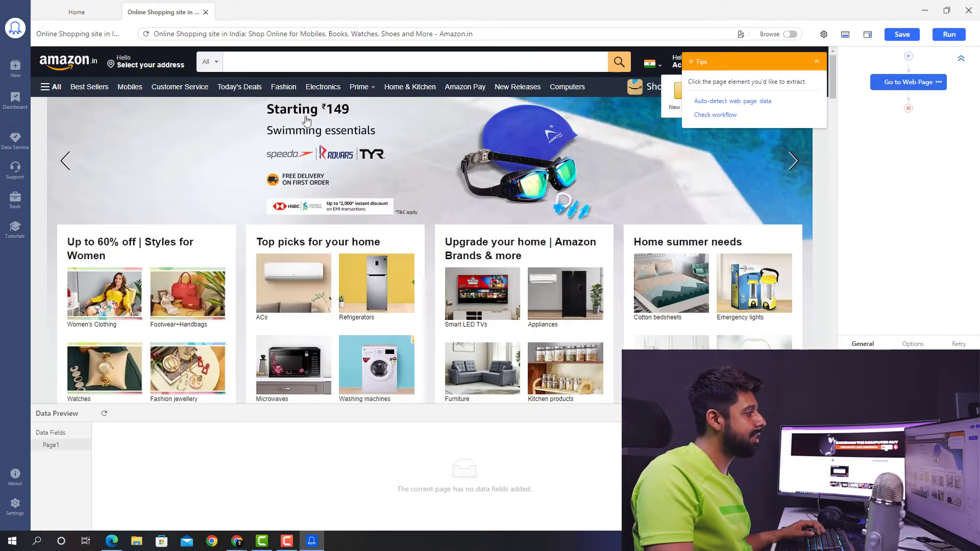
- Add a click-element action on the Clothing essentials category of the Amazon home page to open its Fashion page
scroll(572, 176, down, 3)
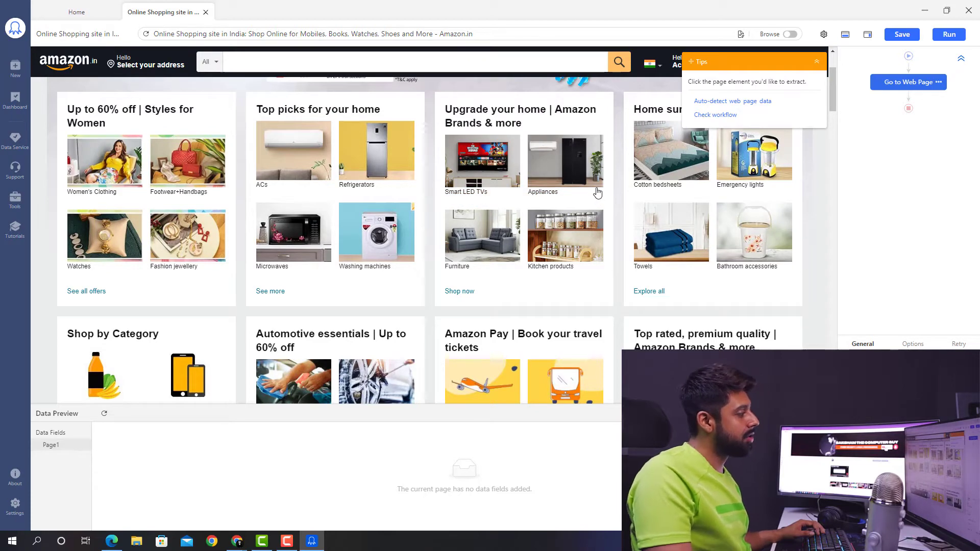
scroll(597, 192, down, 2)
scroll(595, 195, down, 3)
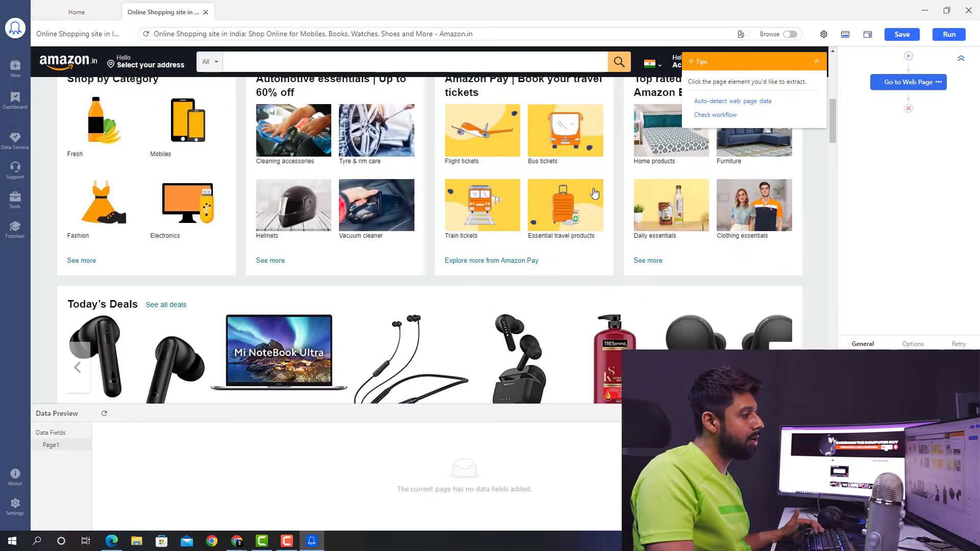
scroll(367, 251, up, 5)
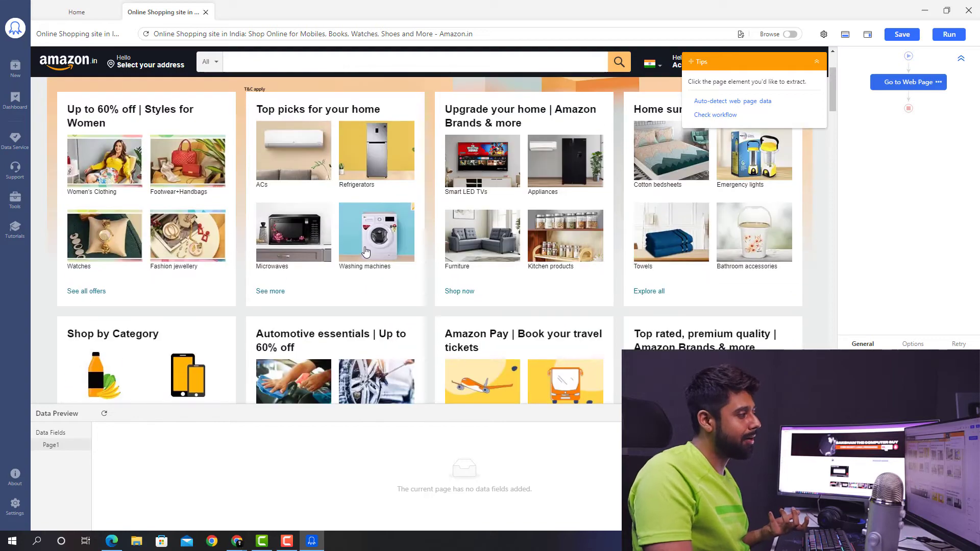
scroll(714, 285, down, 5)
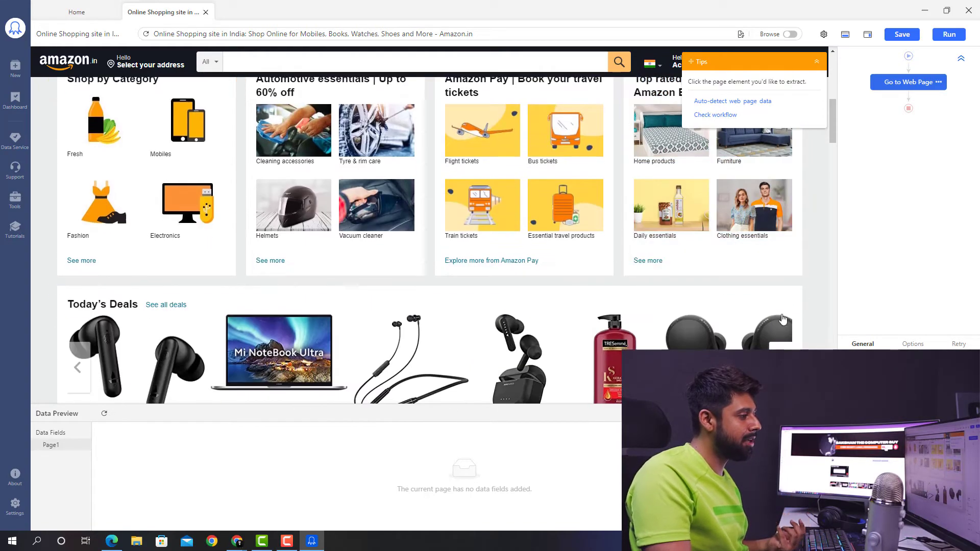
click(755, 242)
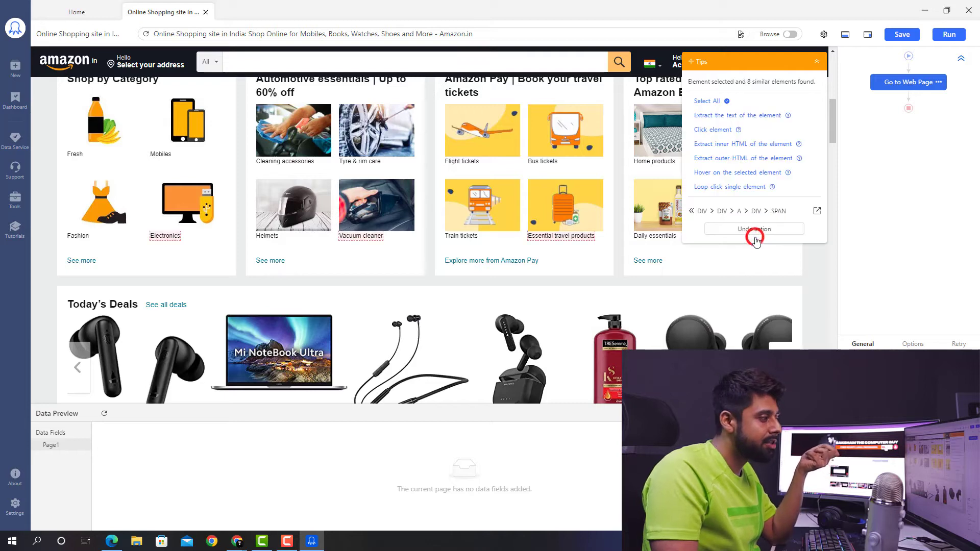
click(710, 130)
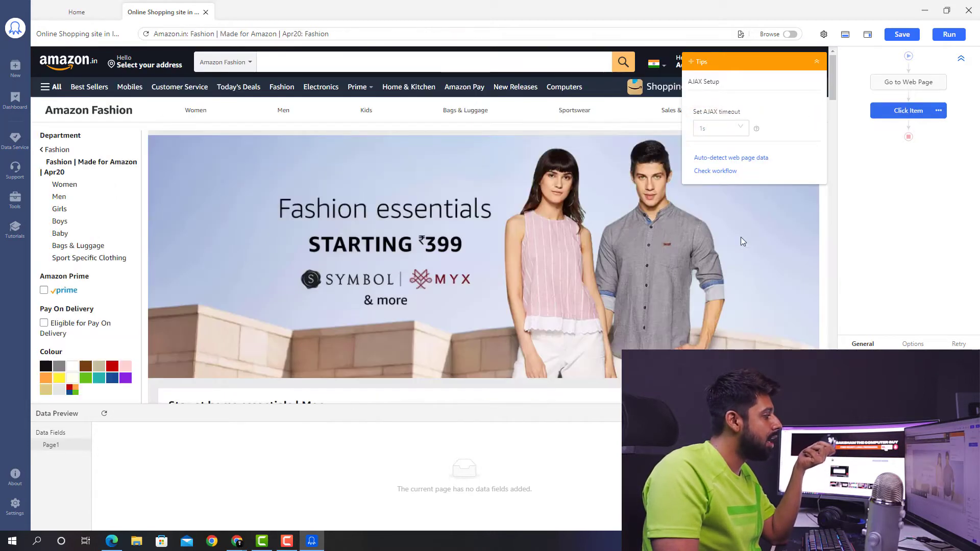
- Add a click-element action on the Shirts link under Stay at home essentials | Men to open the shirt results
scroll(483, 193, down, 7)
scroll(322, 207, down, 12)
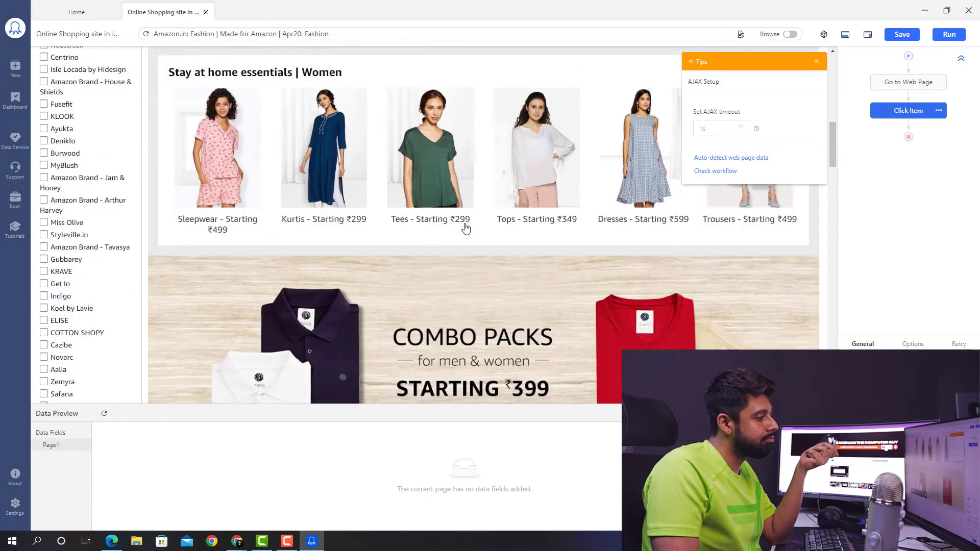
scroll(460, 225, up, 10)
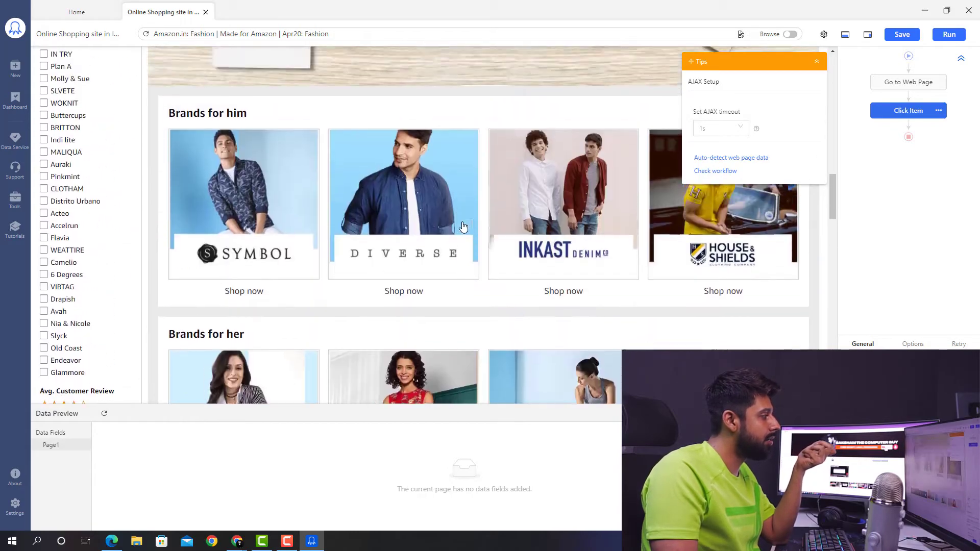
scroll(446, 249, up, 5)
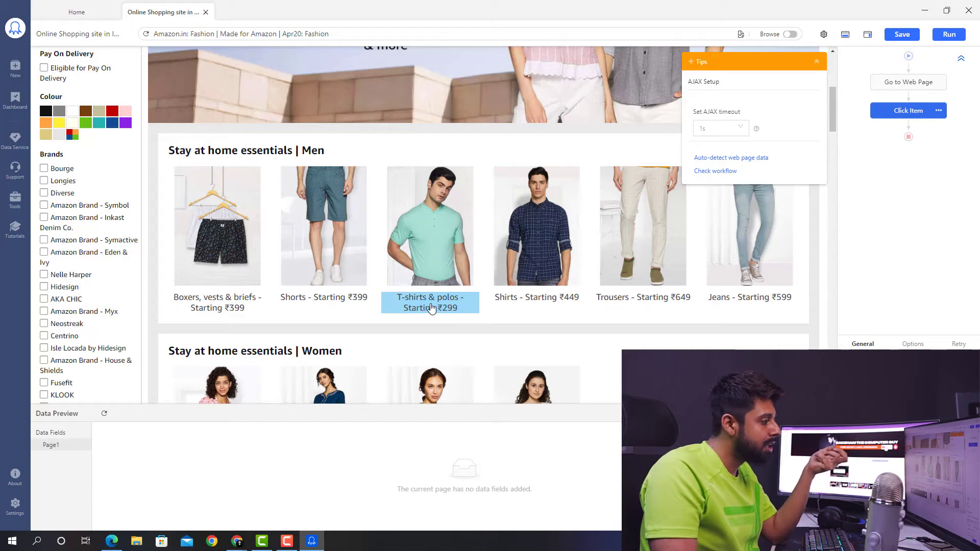
click(524, 302)
click(712, 131)
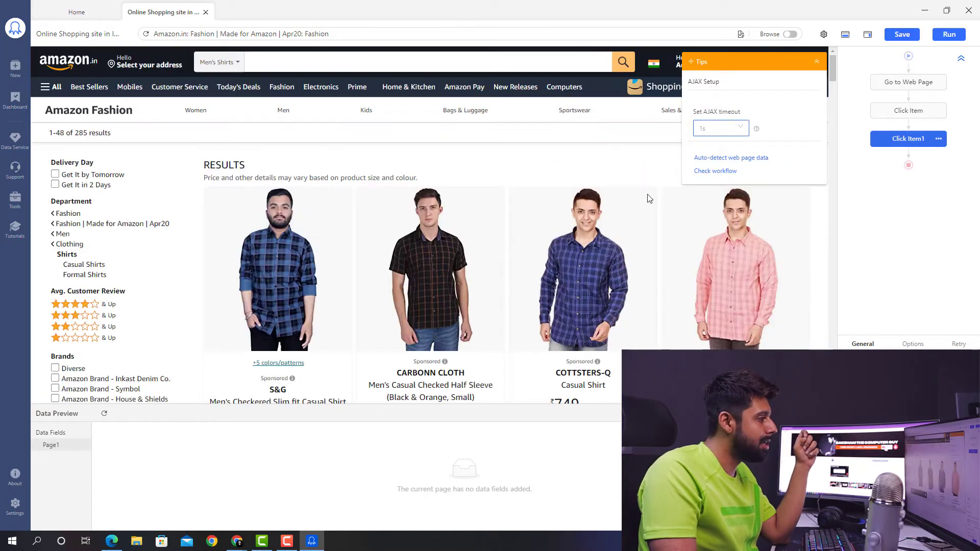
- Look through the men's shirt results, examining the product names, prices, discounts, ratings and review counts that can be scraped
scroll(531, 200, down, 3)
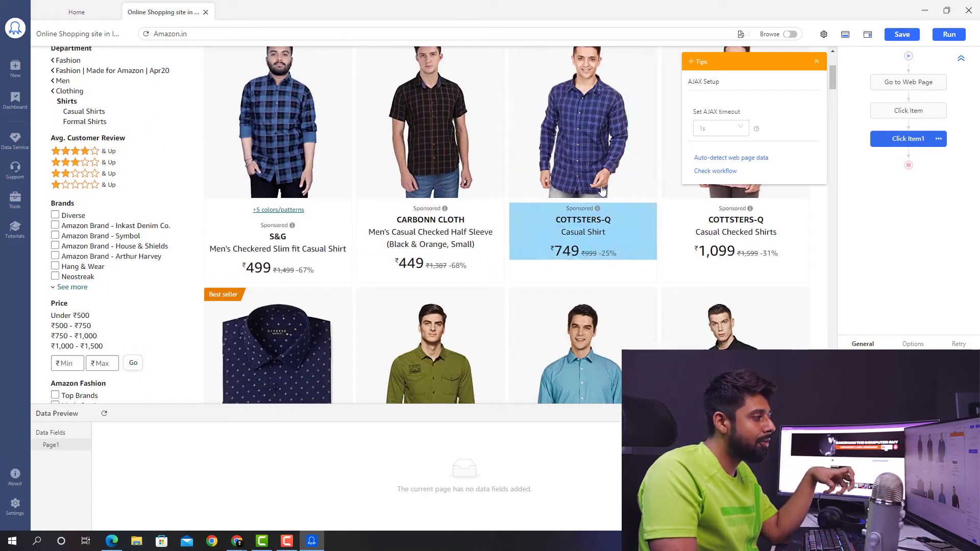
scroll(510, 224, down, 3)
scroll(509, 234, down, 20)
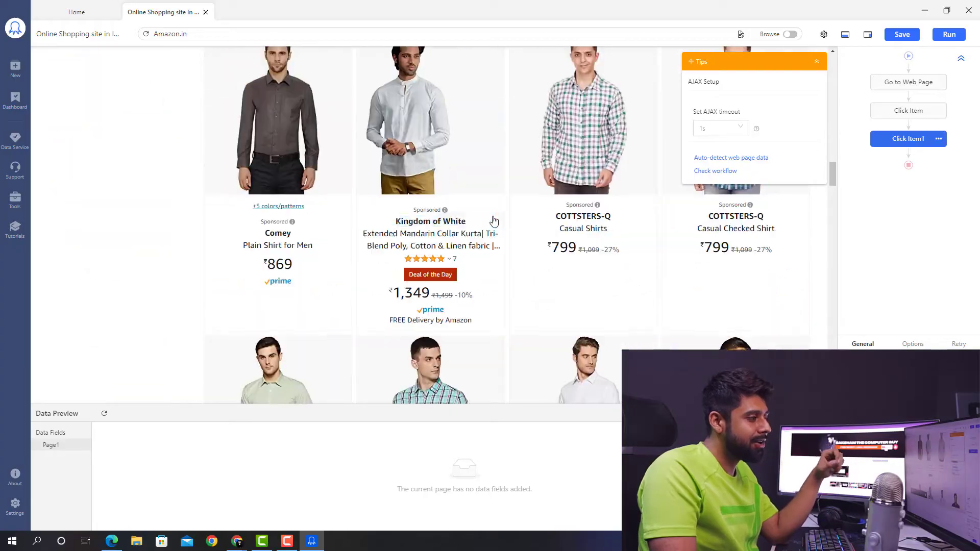
scroll(833, 176, down, 20)
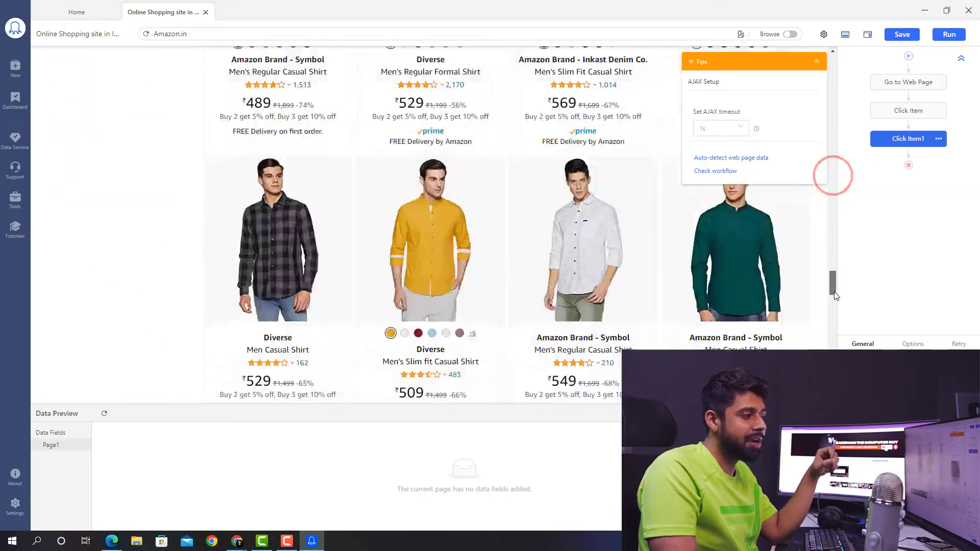
scroll(831, 145, up, 20)
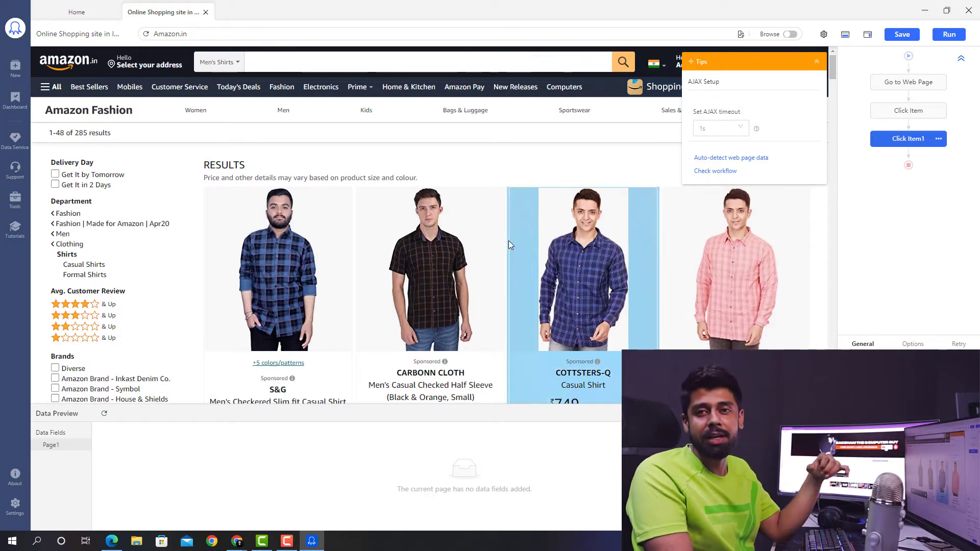
scroll(460, 240, down, 4)
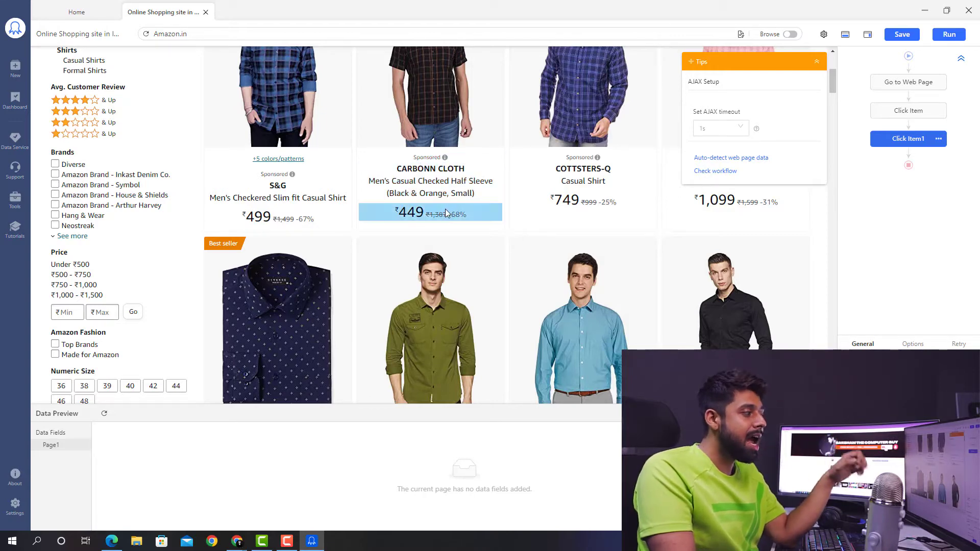
scroll(443, 212, down, 5)
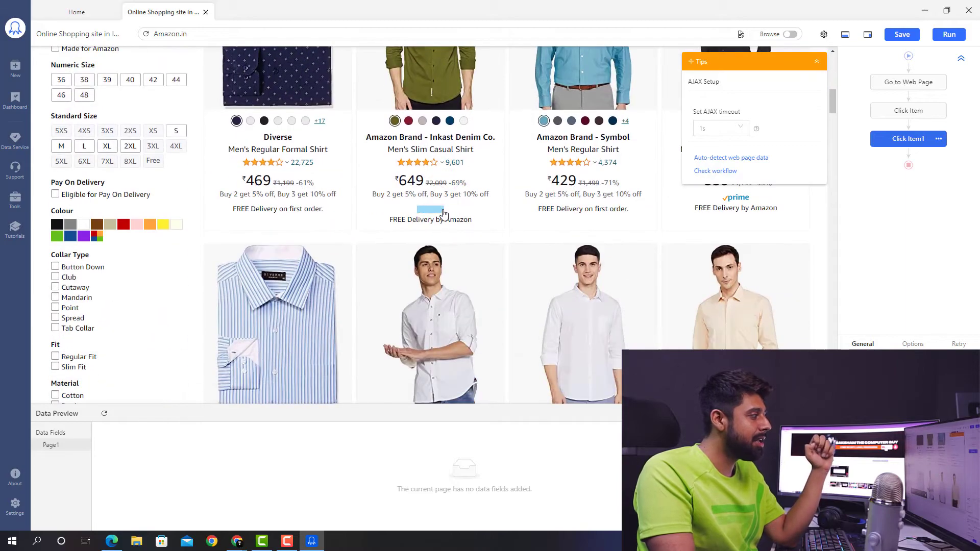
scroll(366, 172, up, 8)
scroll(368, 179, down, 3)
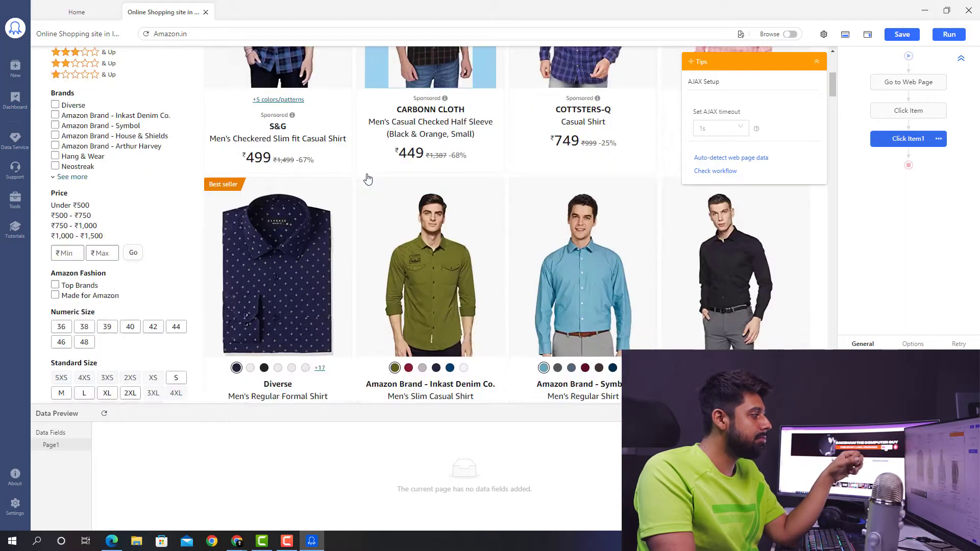
scroll(396, 231, down, 4)
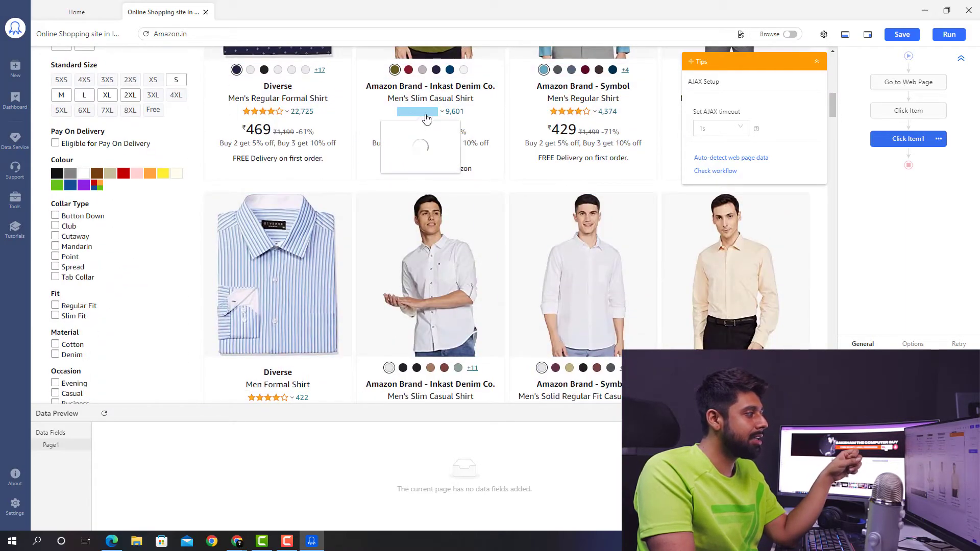
mouse_move(459, 115)
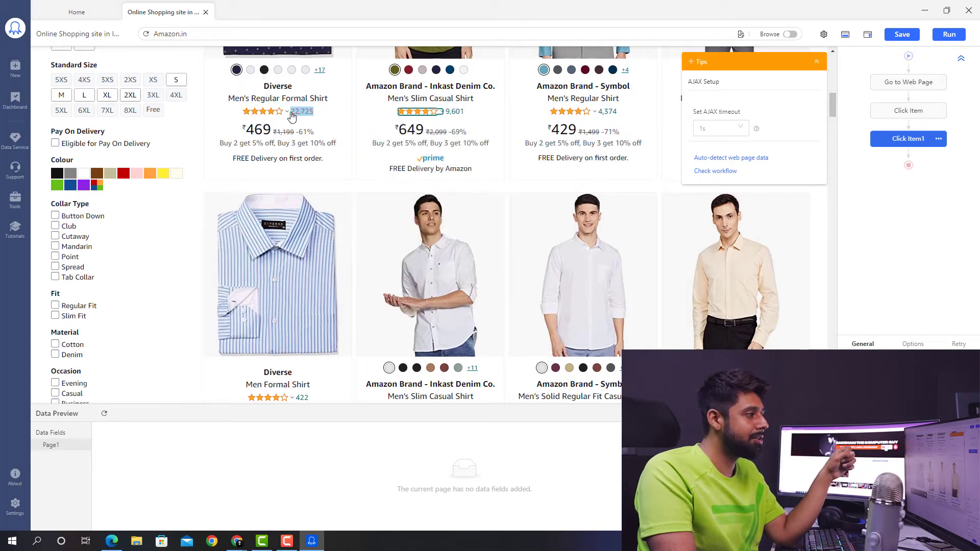
- Set the AJAX timeout of the shirts click action to 10s and auto-detect the web page data
click(731, 129)
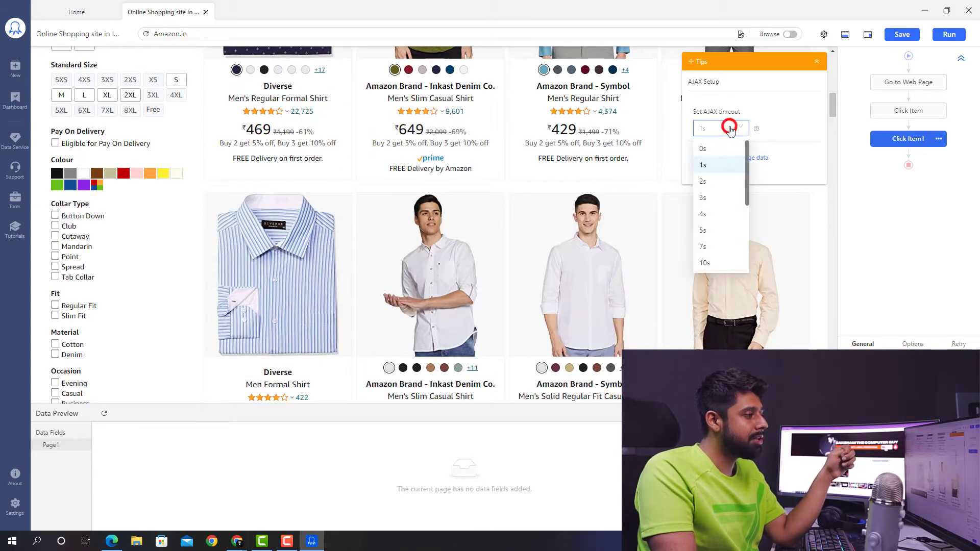
click(708, 259)
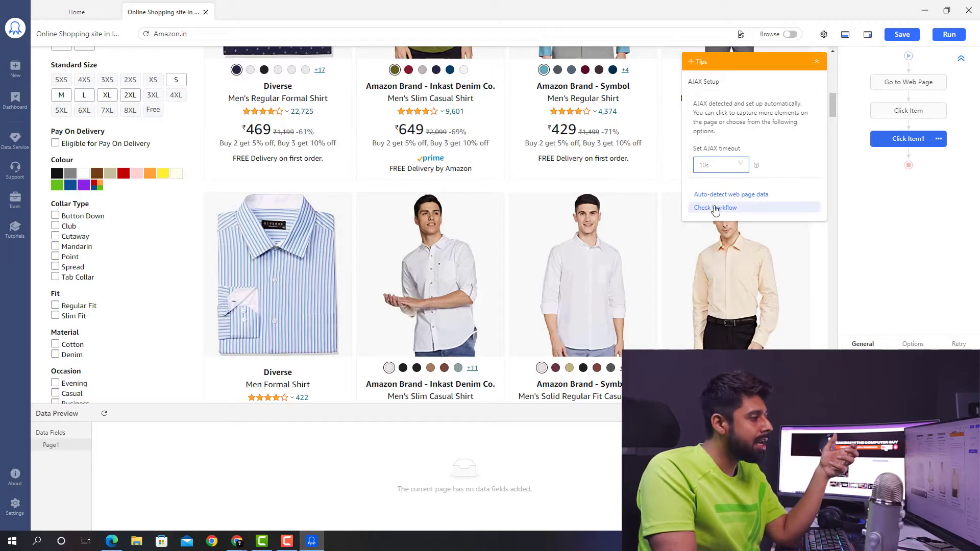
scroll(546, 223, down, 12)
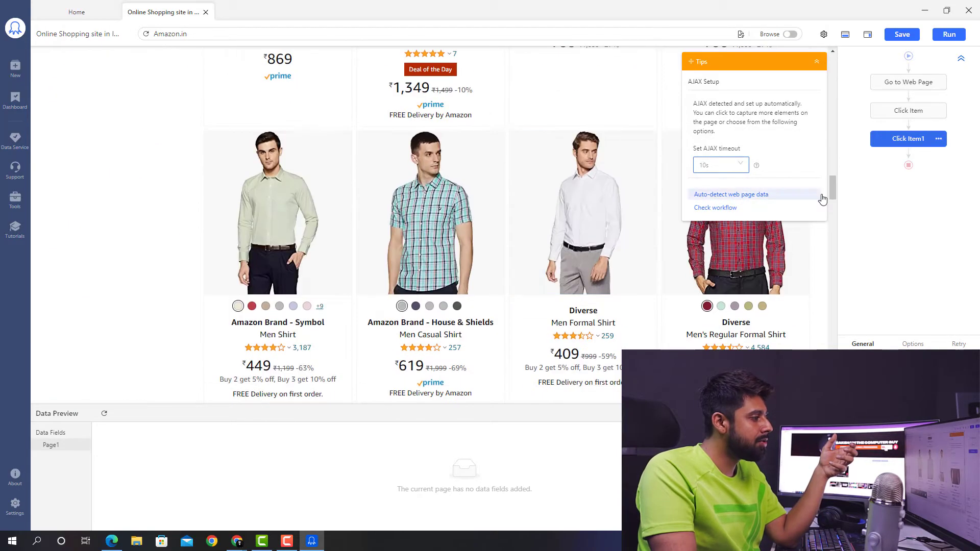
click(732, 195)
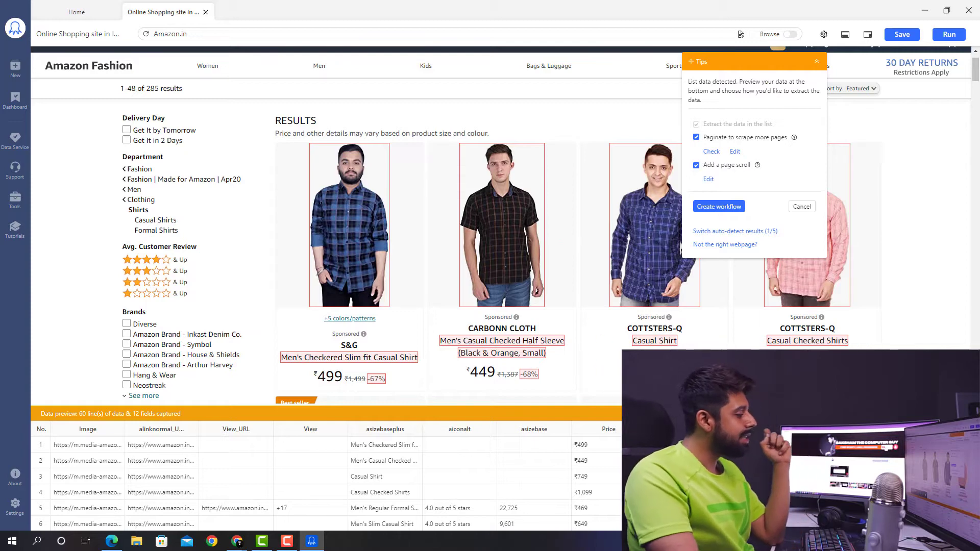
- Review the detected rows and highlighted page elements, and create the workflow with pagination and a page scroll
scroll(326, 482, down, 4)
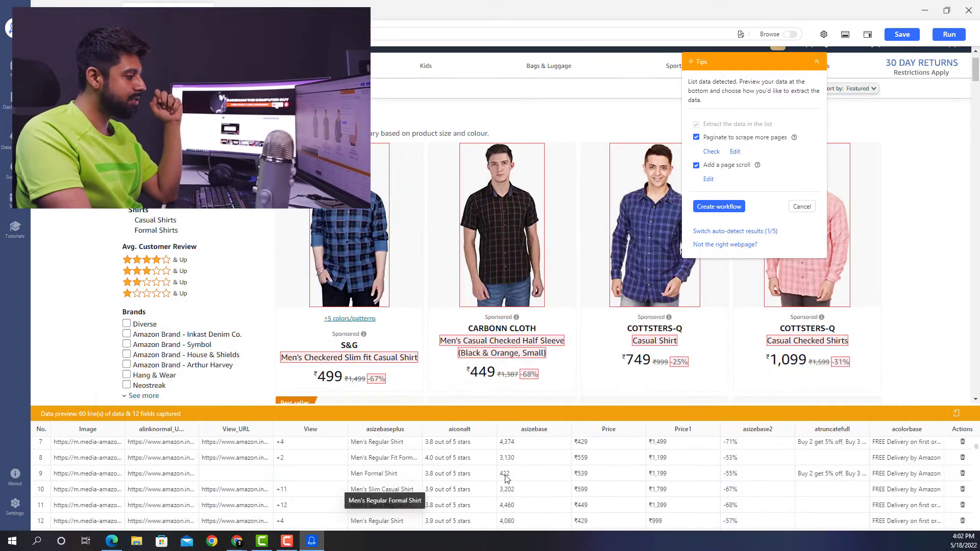
scroll(553, 478, down, 13)
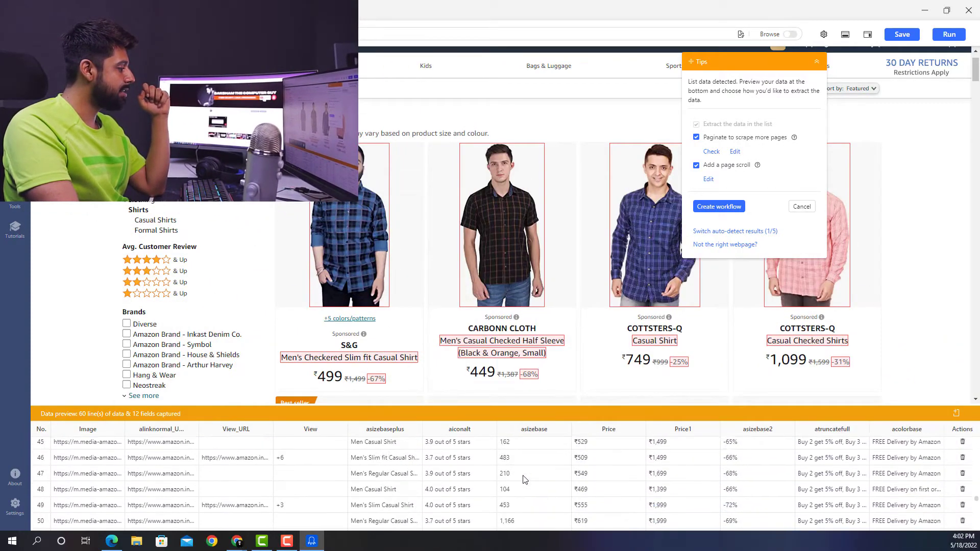
scroll(375, 322, down, 8)
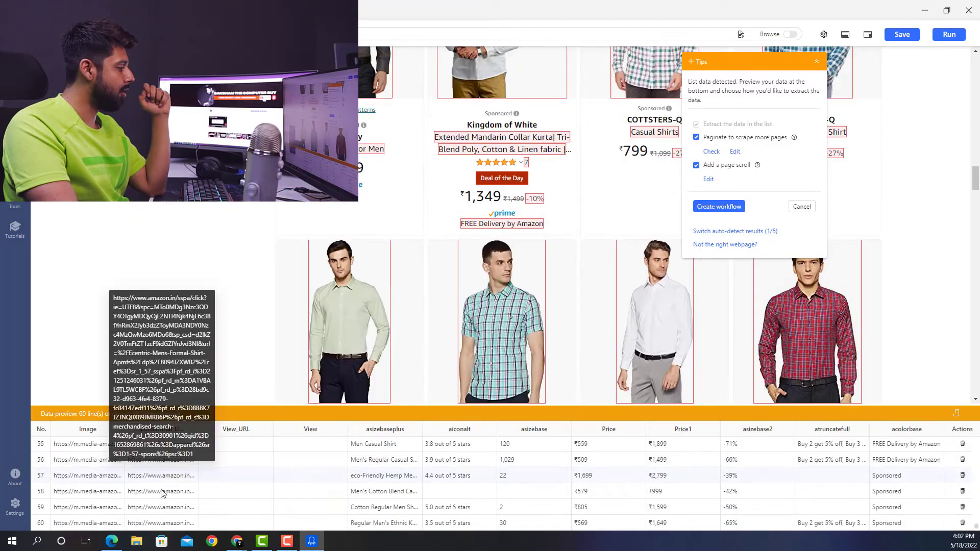
scroll(522, 278, down, 3)
scroll(522, 279, down, 10)
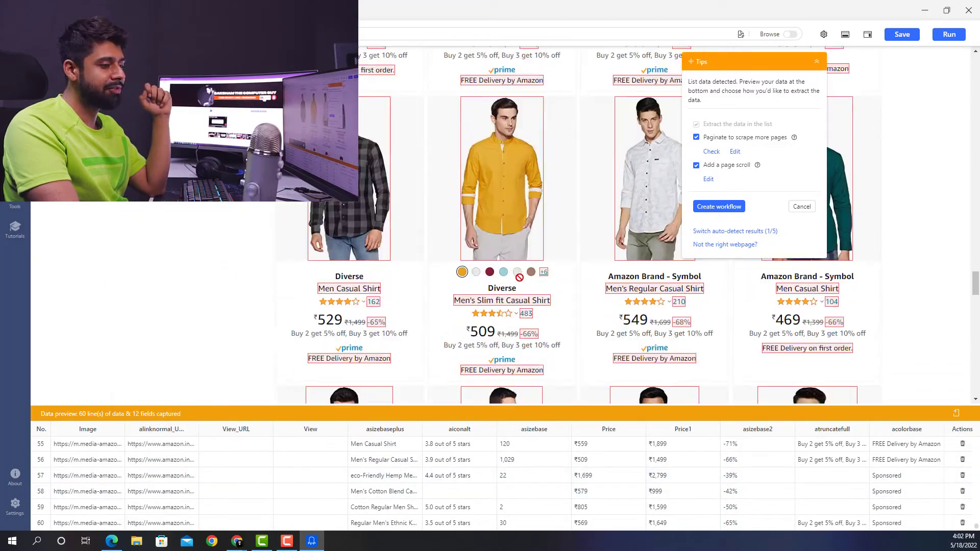
scroll(525, 279, up, 12)
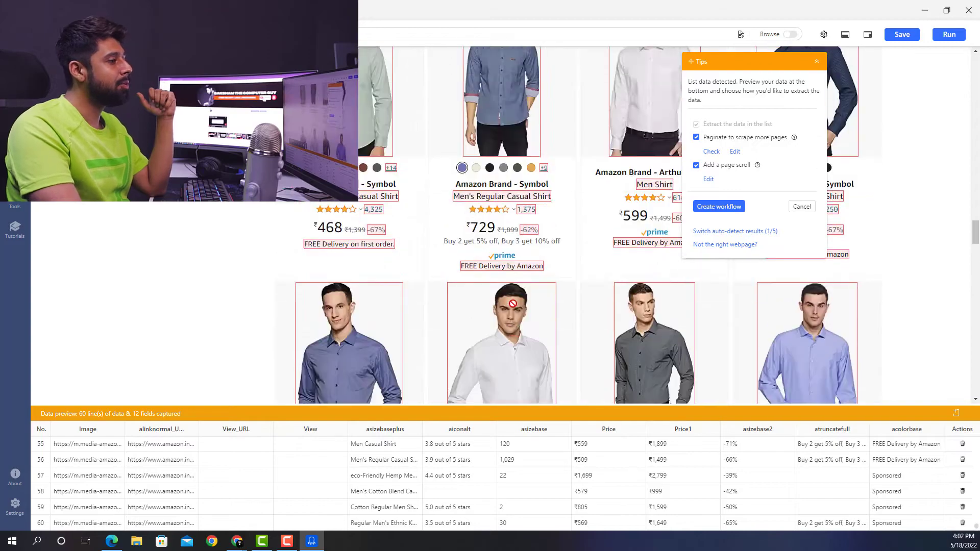
scroll(510, 303, up, 10)
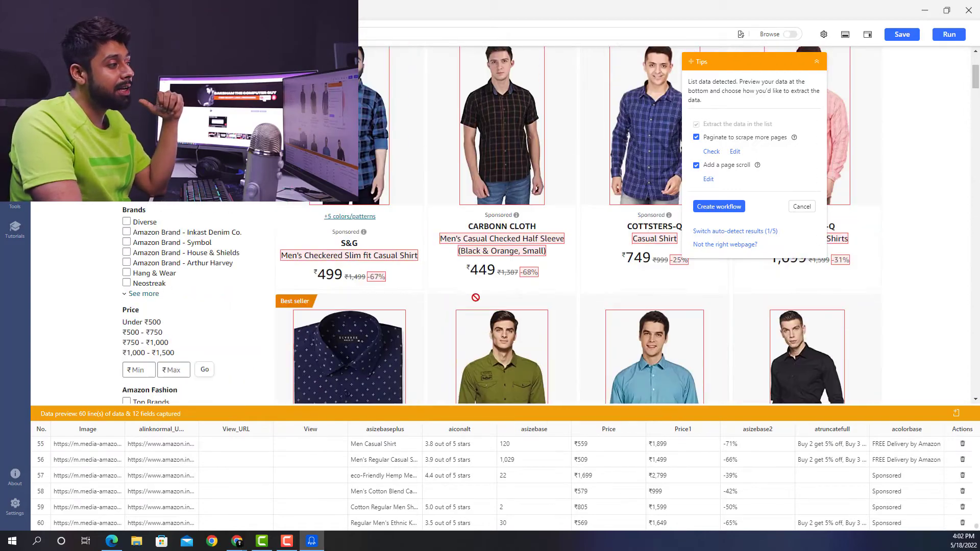
click(718, 211)
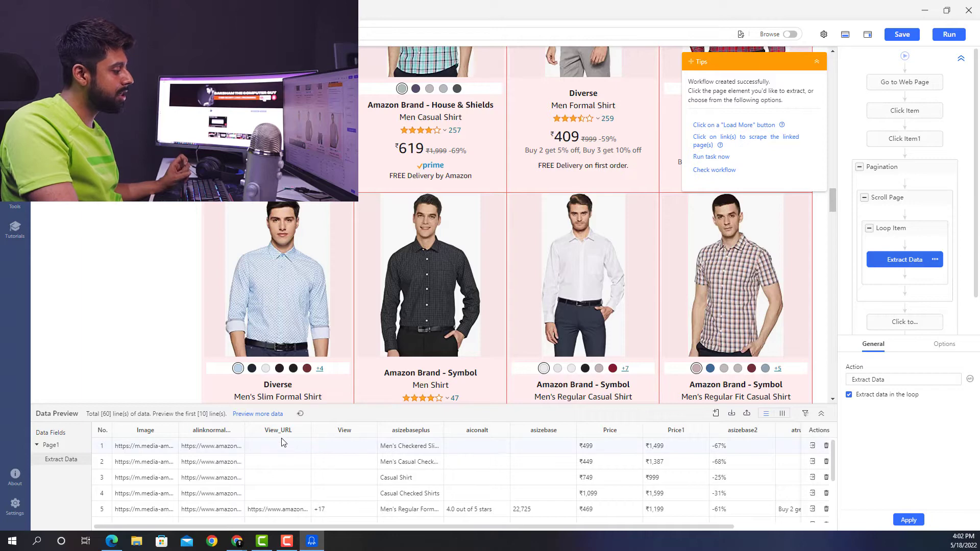
- Rename the asizebaseplus data field, which holds the shirt titles, to Product
double_click(403, 430)
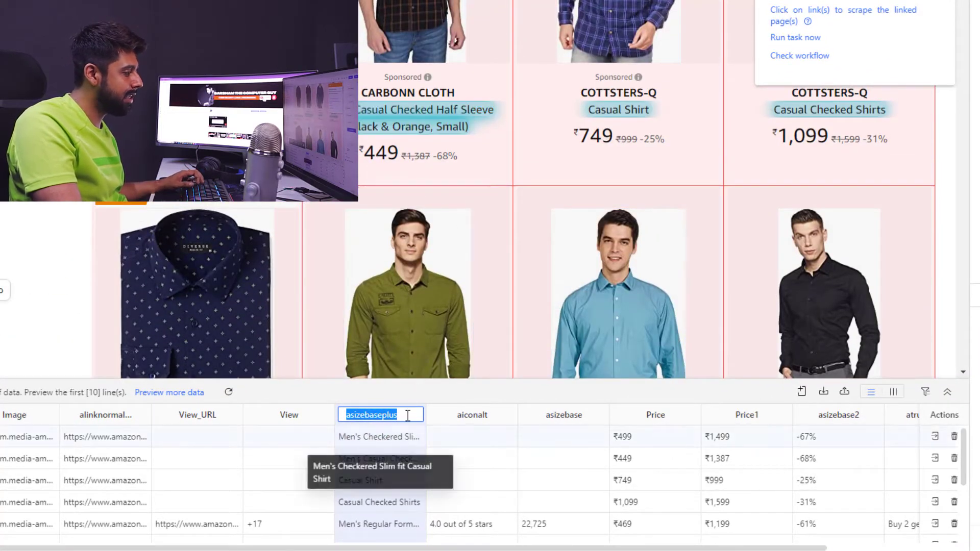
text(Product)
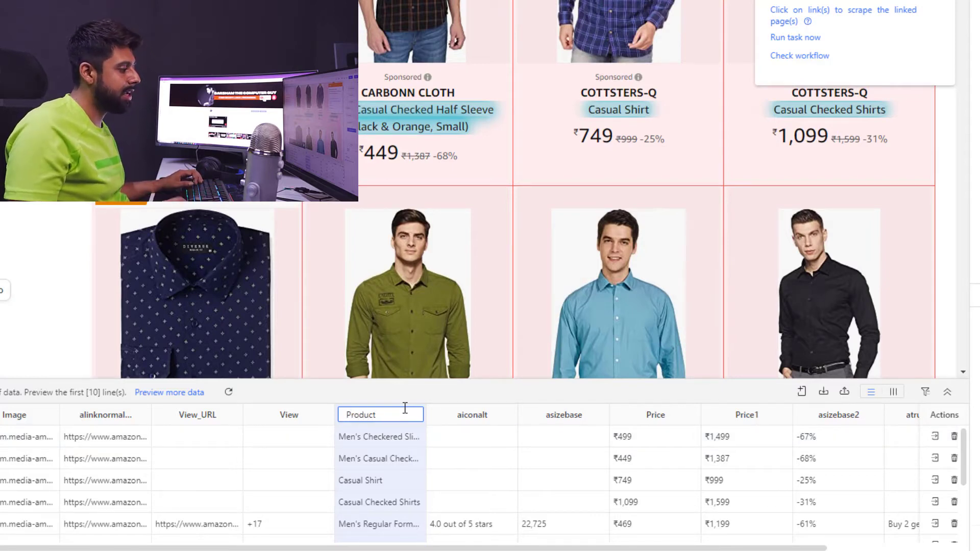
key(Tab)
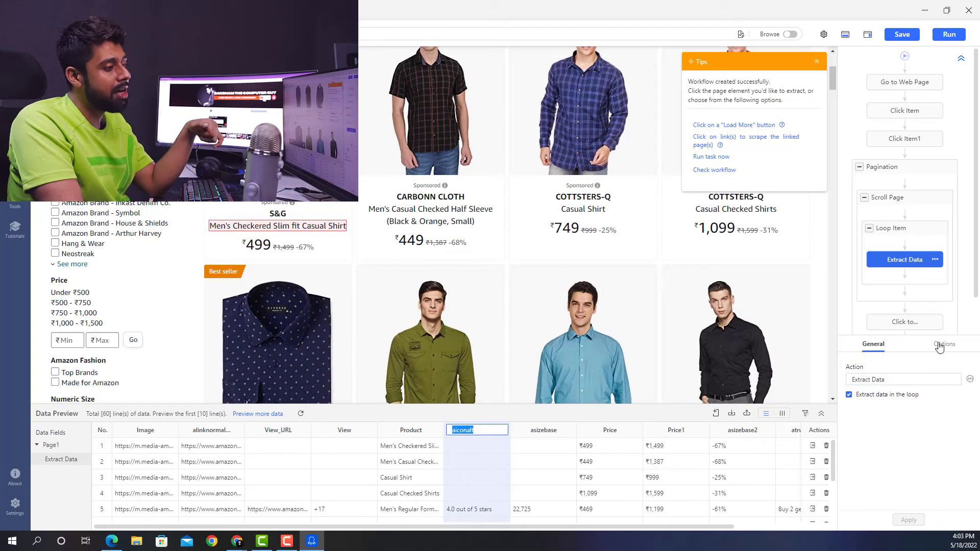
click(939, 346)
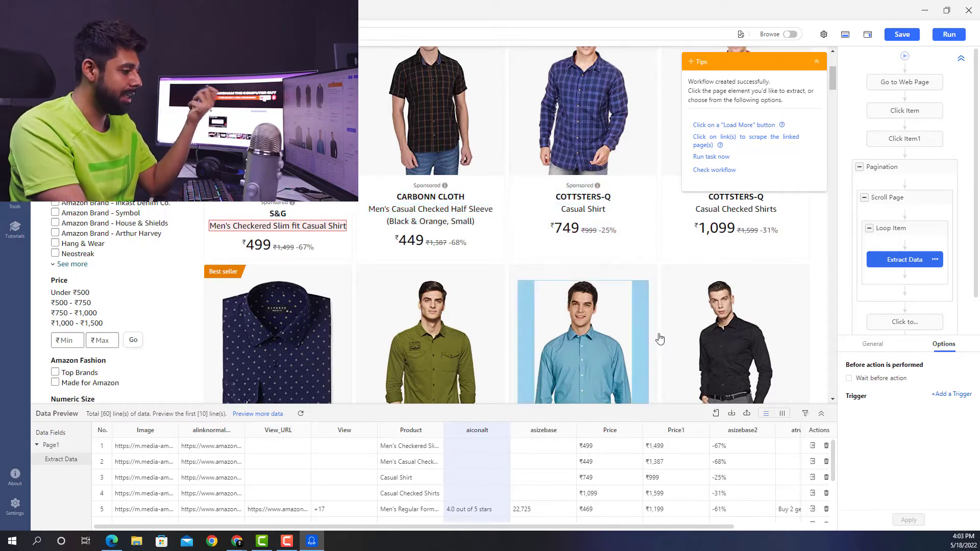
click(746, 414)
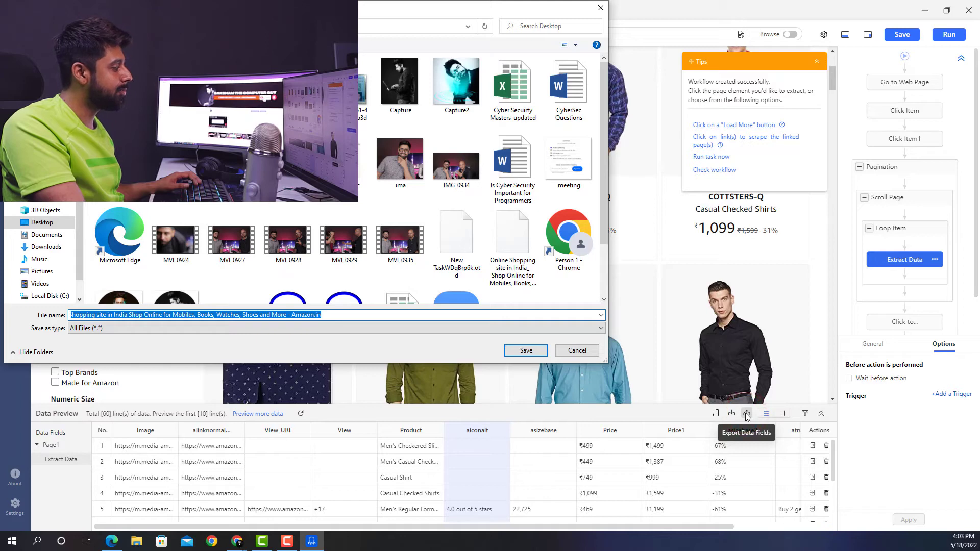
click(577, 351)
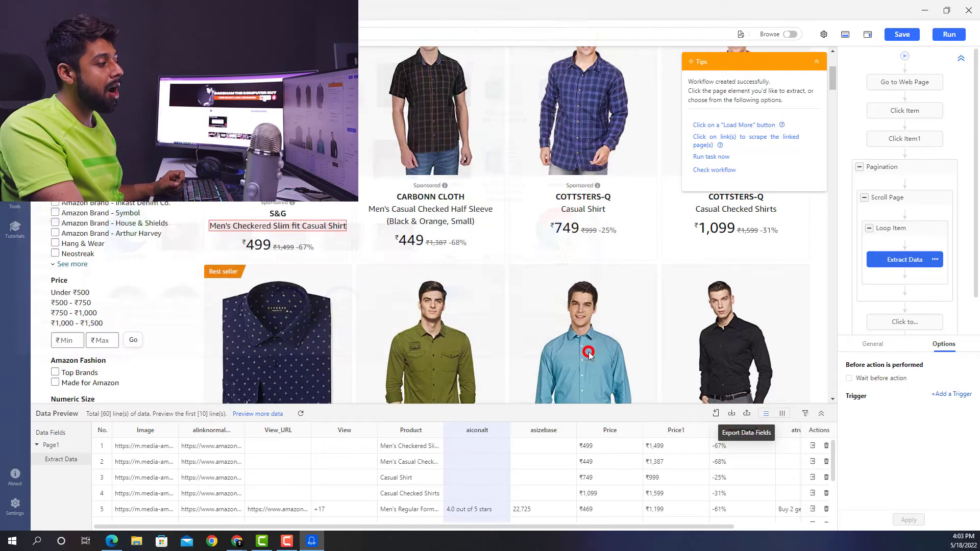
- Run the men's shirt scraping task immediately in the cloud
click(955, 36)
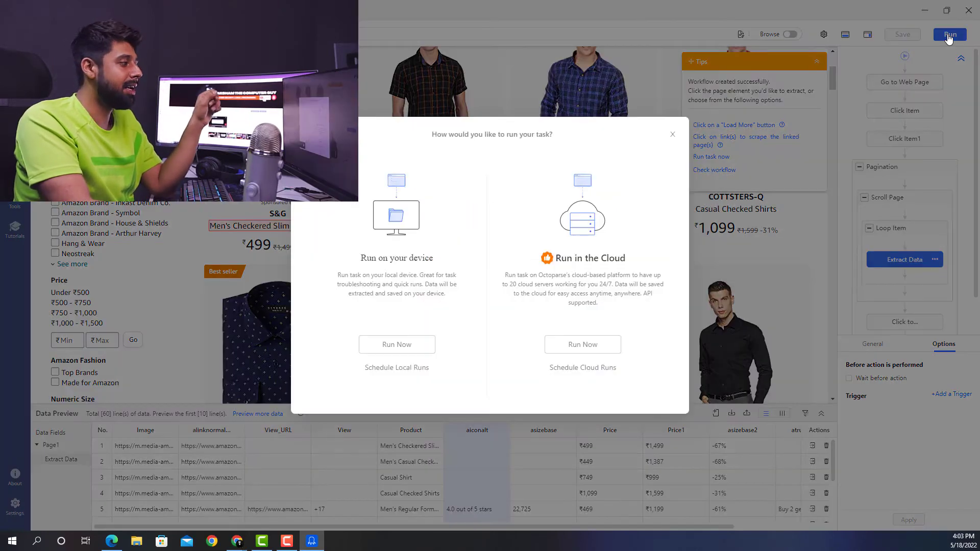
click(591, 349)
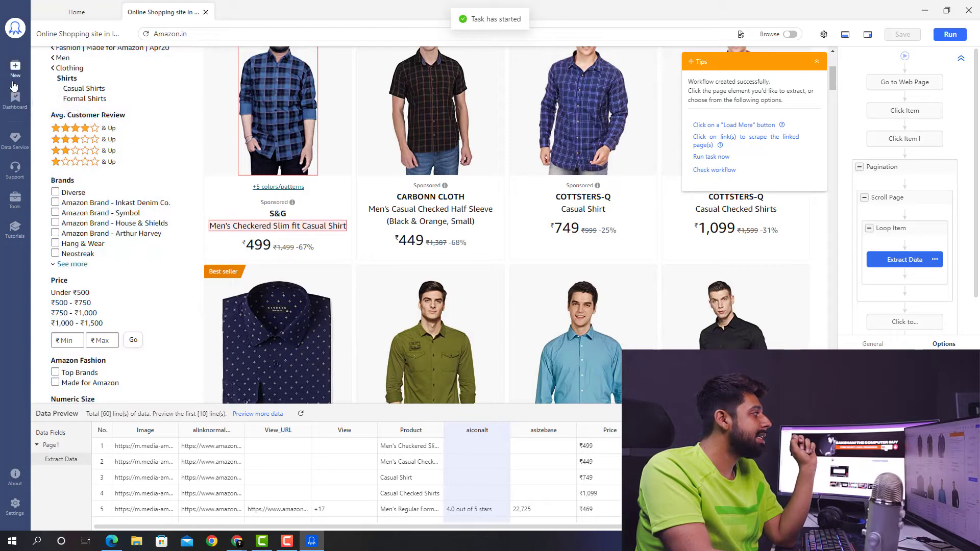
- Export the data fields to the TSHIRTS folder on the Desktop, keeping the suggested file name
mouse_move(17, 75)
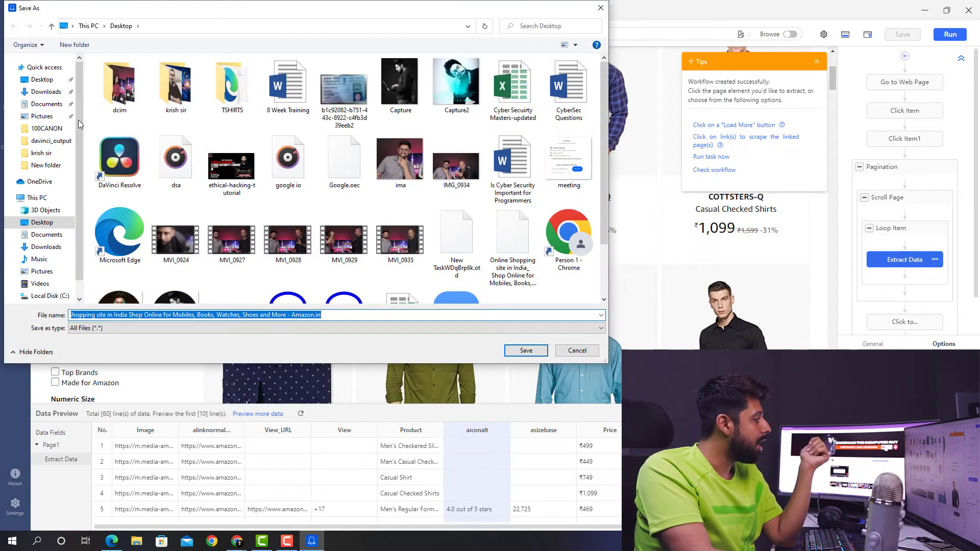
click(43, 80)
click(229, 100)
double_click(228, 100)
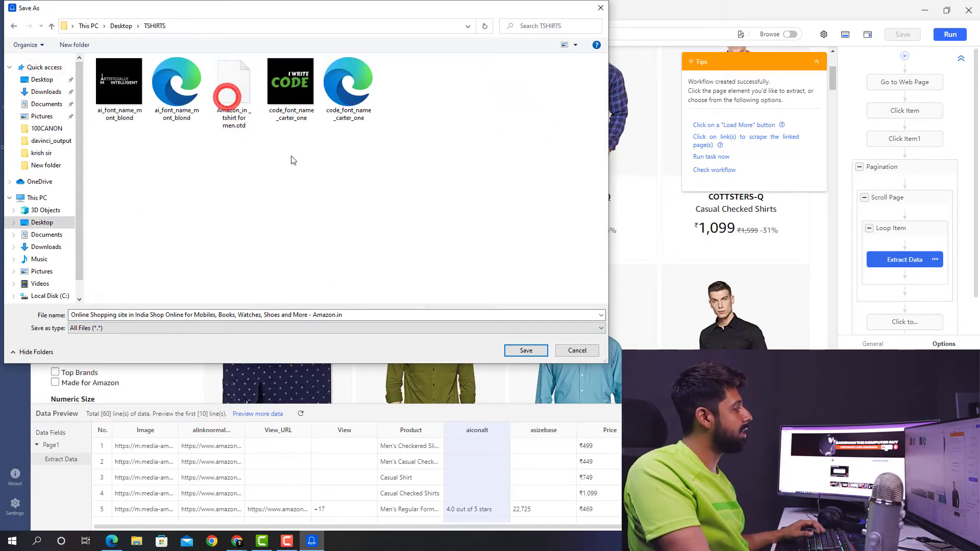
click(42, 79)
double_click(220, 90)
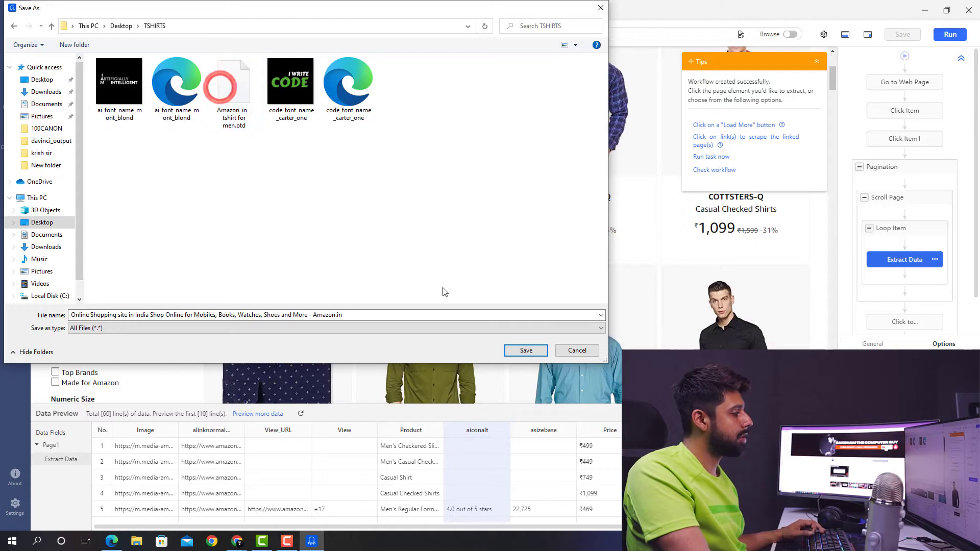
click(526, 350)
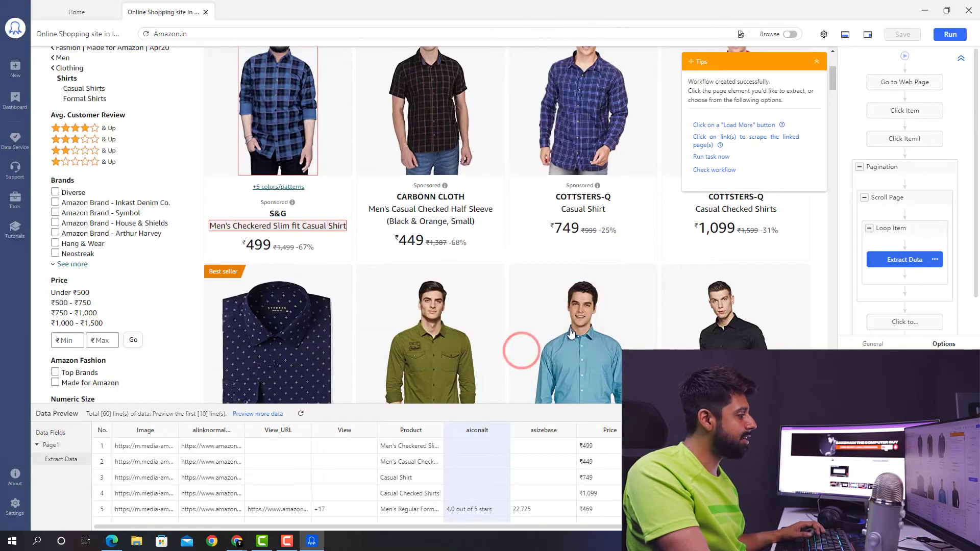
- Switch to File Explorer, go to the TSHIRTS folder and try to open the exported Online Shopping site file
click(924, 10)
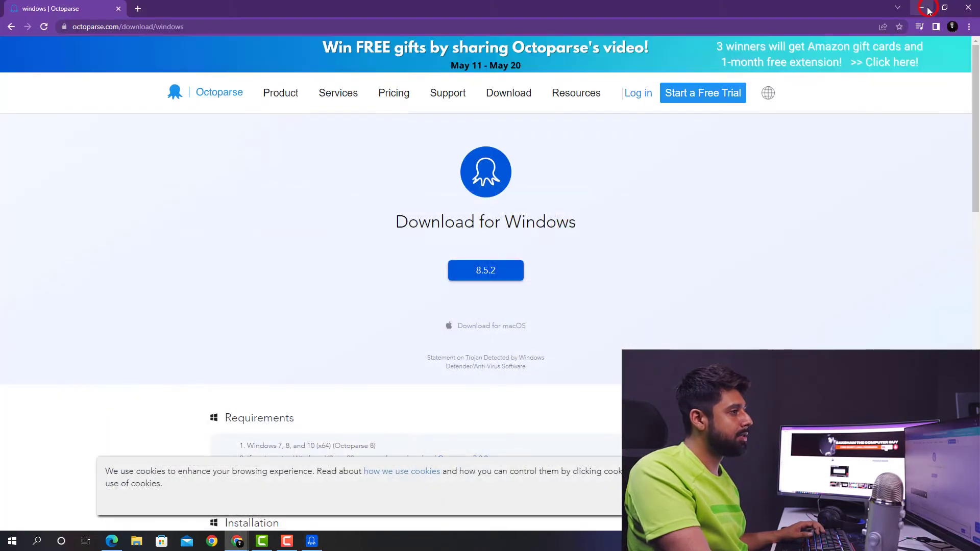
click(926, 9)
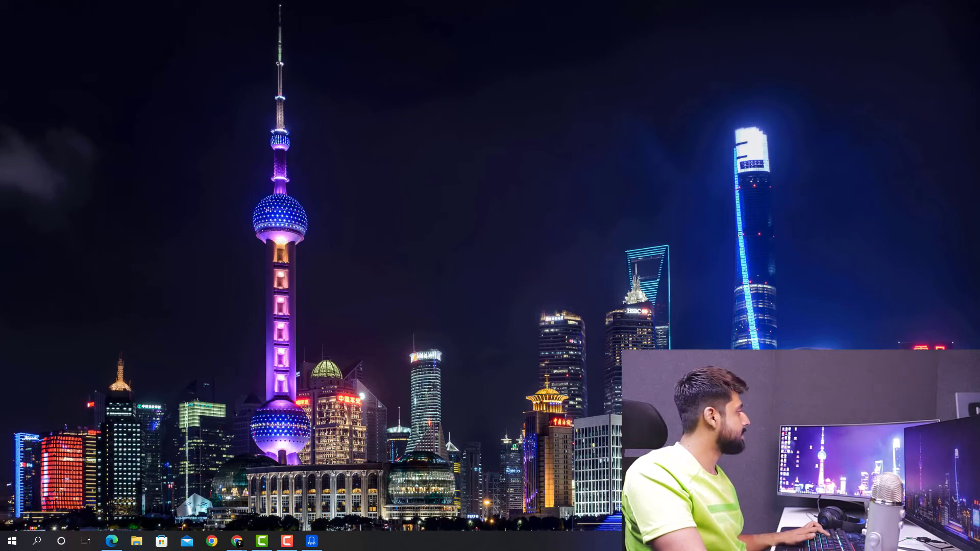
key(super+e)
double_click(475, 5)
click(386, 121)
double_click(399, 109)
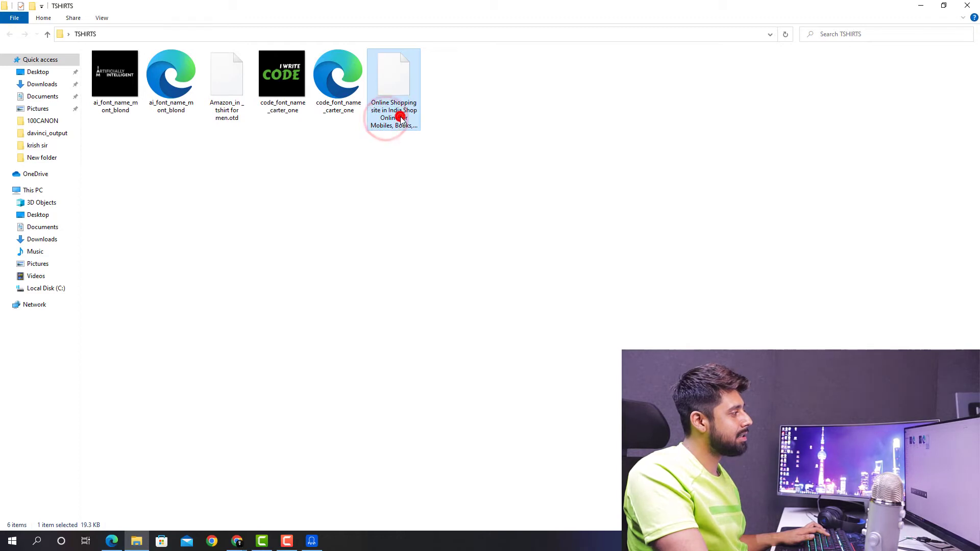
click(725, 115)
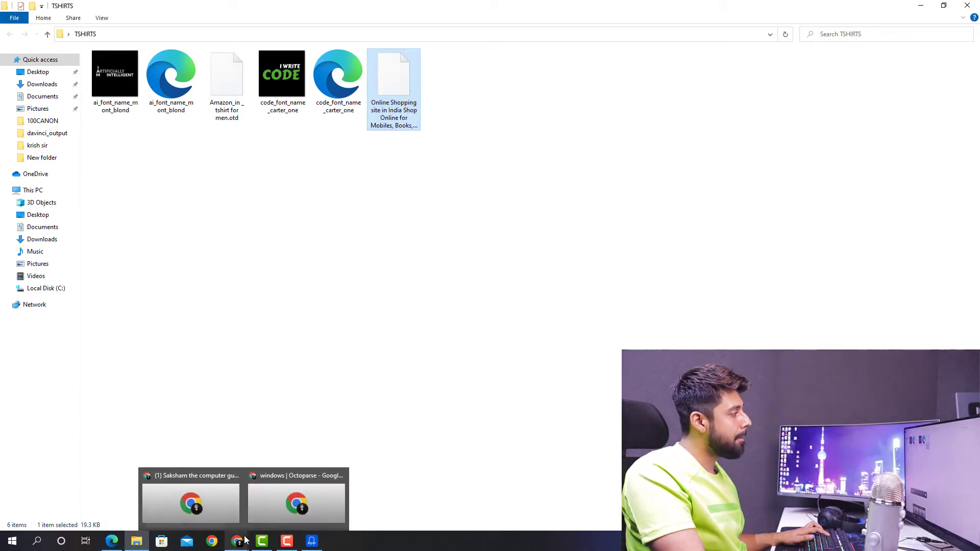
click(510, 316)
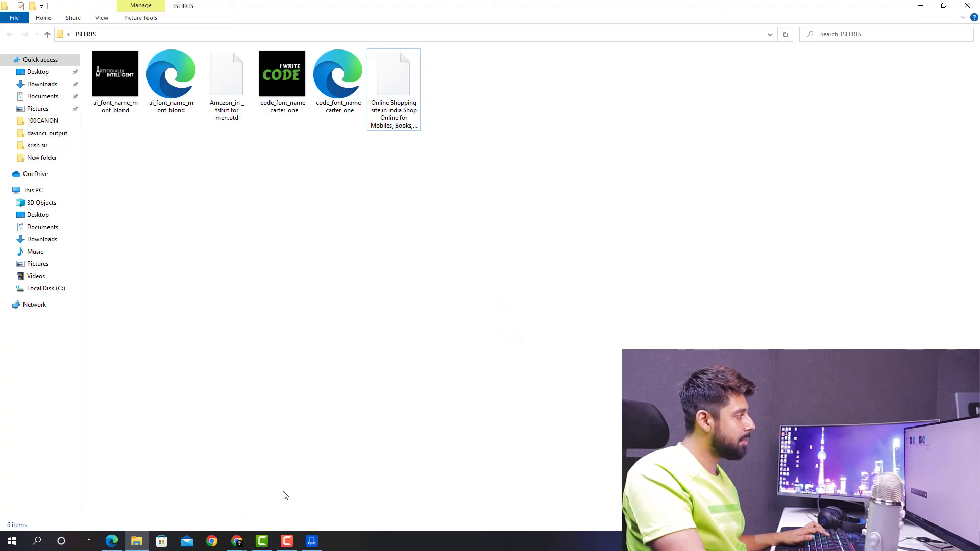
- Switch back to Octoparse and check the shirt task's cloud run status on the Dashboard
click(311, 541)
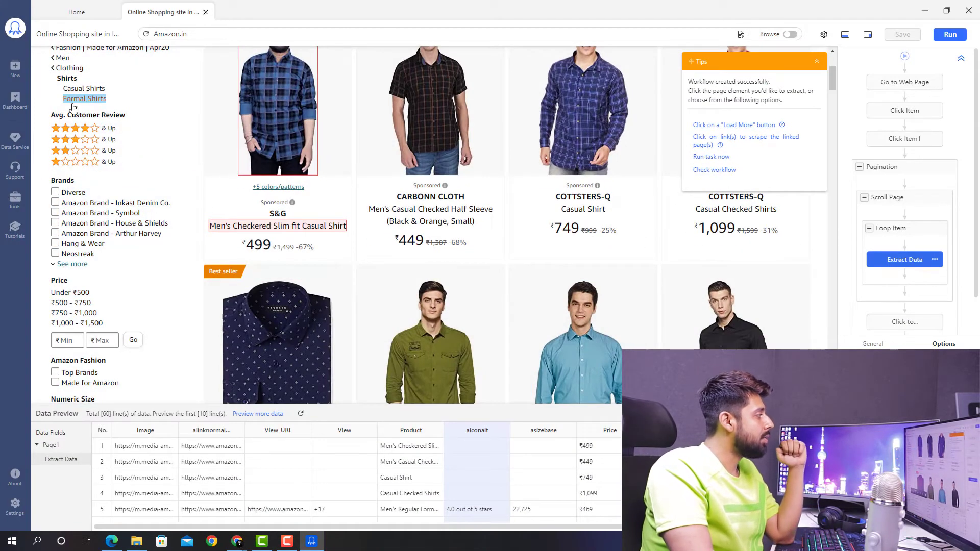
click(15, 101)
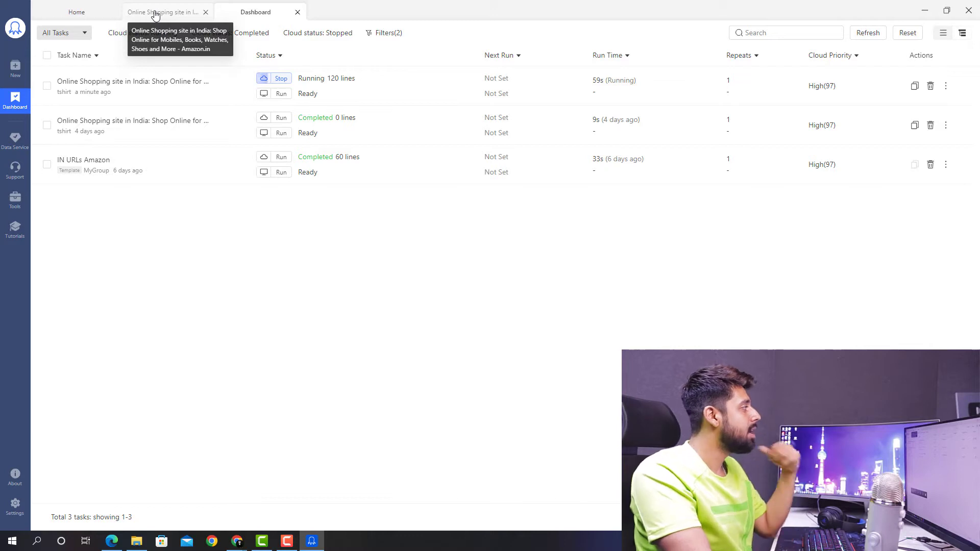
- Search the task templates for google from the home page
click(89, 11)
click(448, 95)
double_click(448, 95)
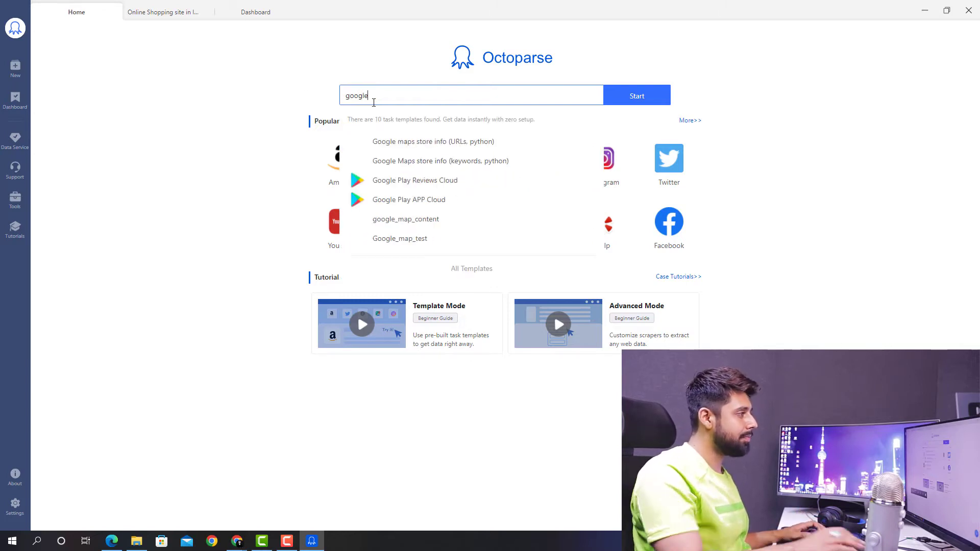
click(637, 100)
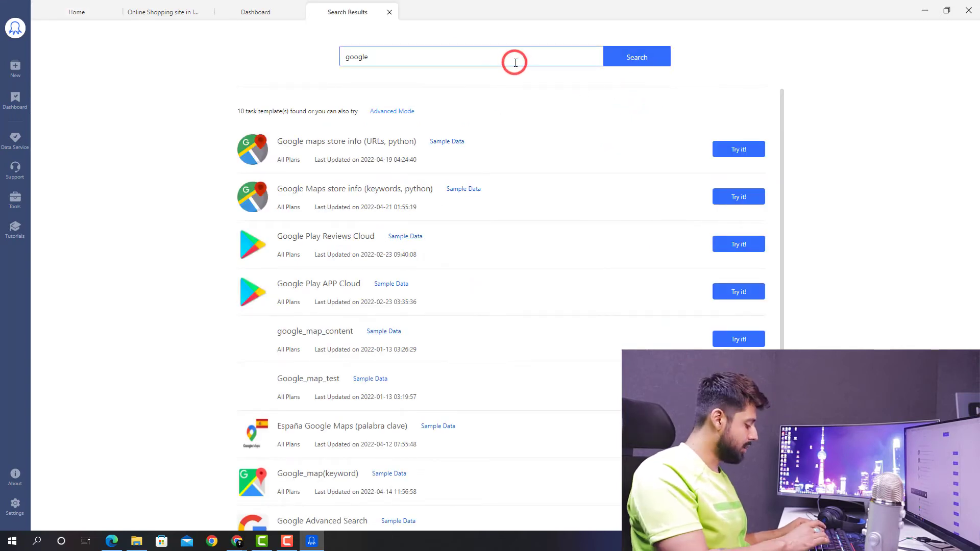
- Change the search entry to google.com and start a new task for that site from the home page
text(.com)
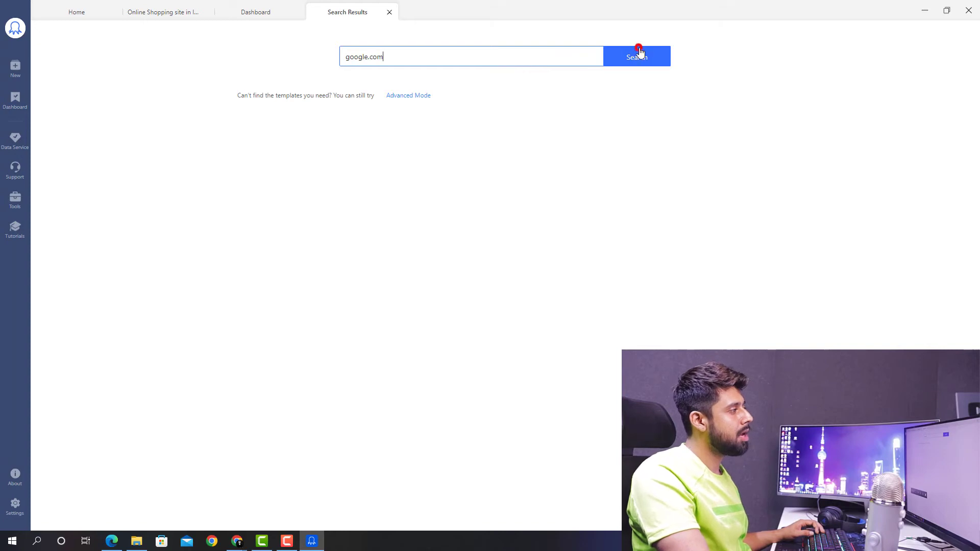
click(639, 53)
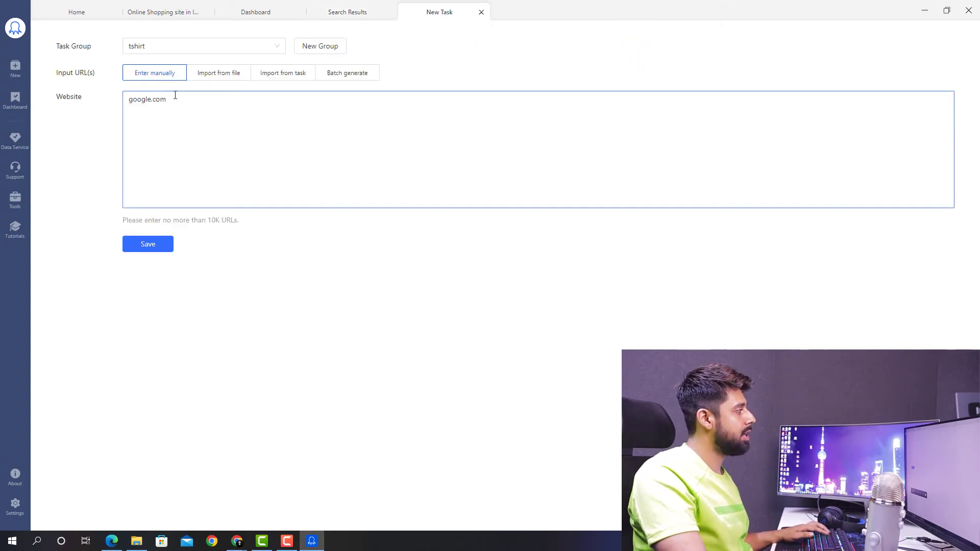
click(481, 12)
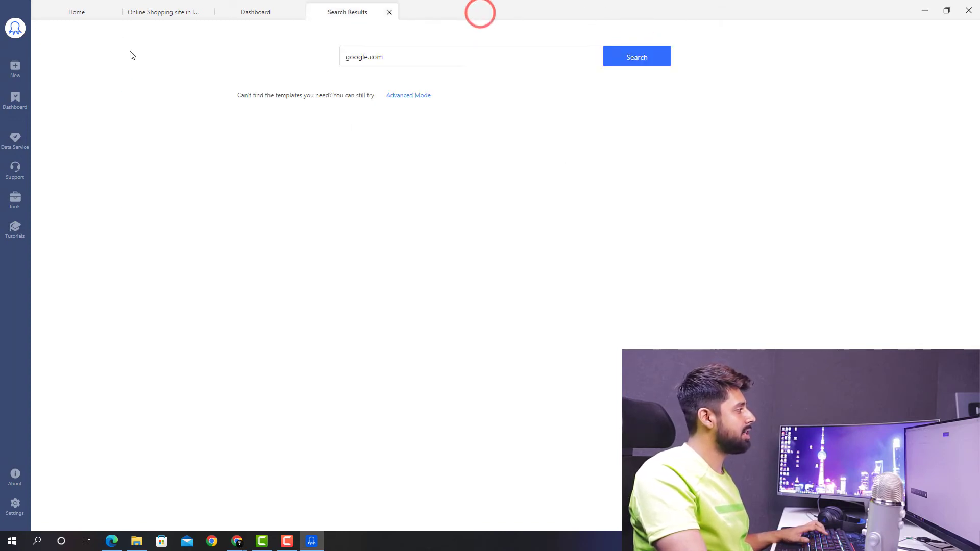
click(77, 15)
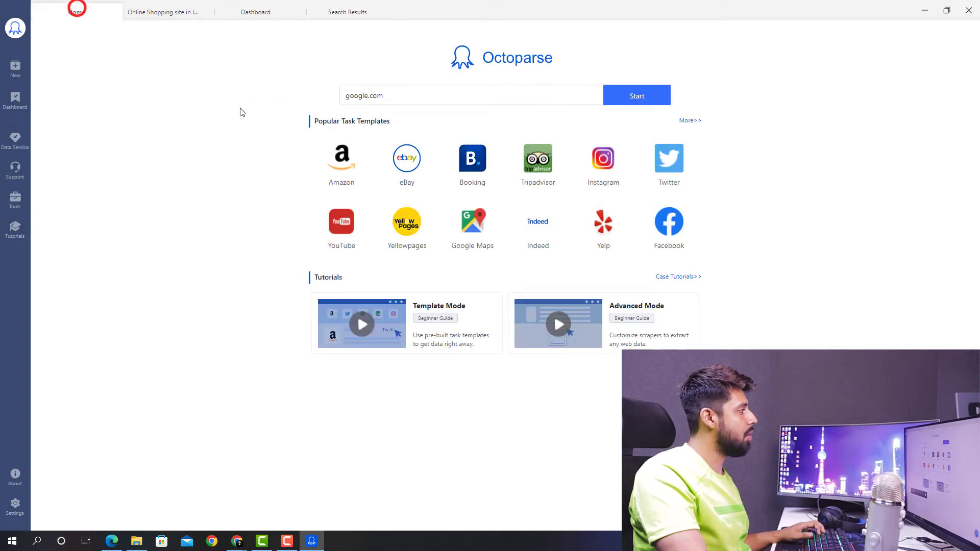
click(415, 94)
click(632, 93)
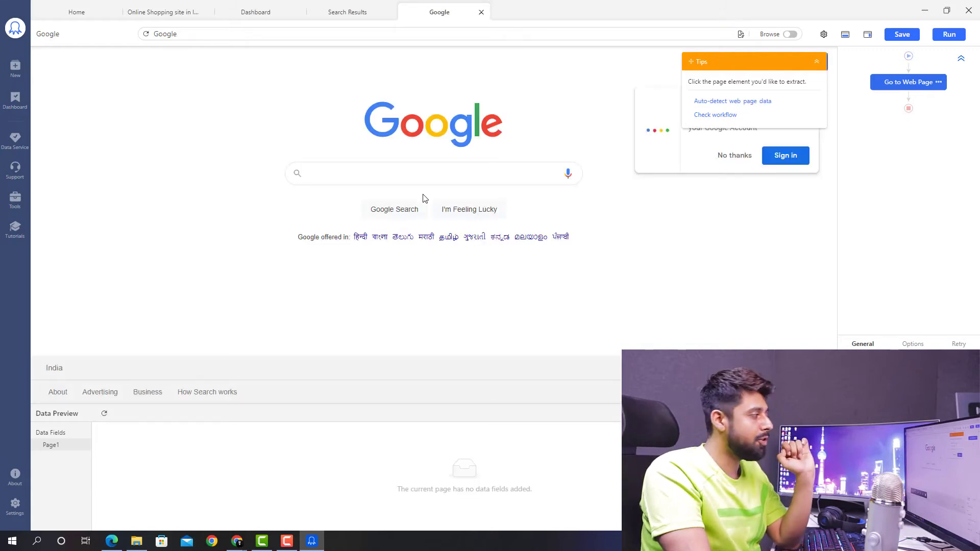
- Search Google for restaurants near me inside the task's web page
click(396, 171)
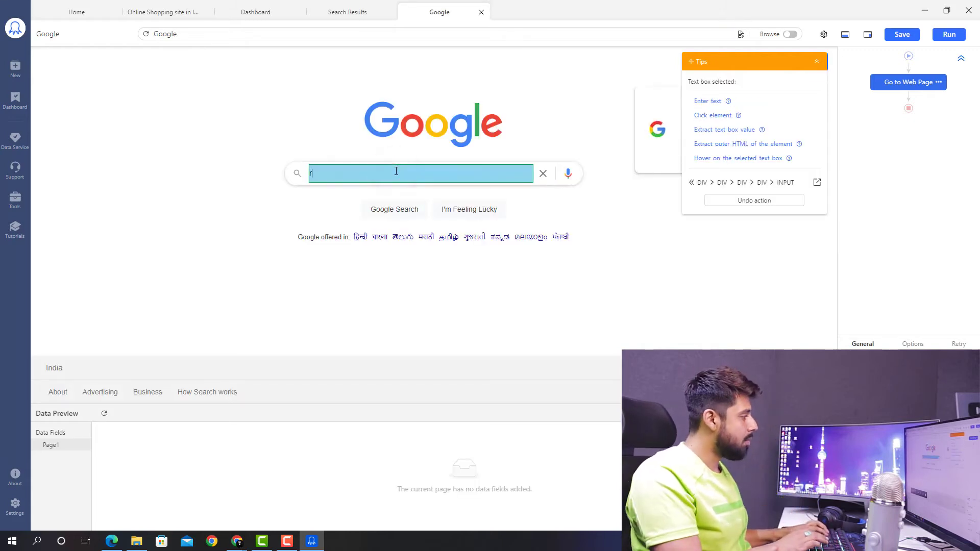
text(res)
key(Down)
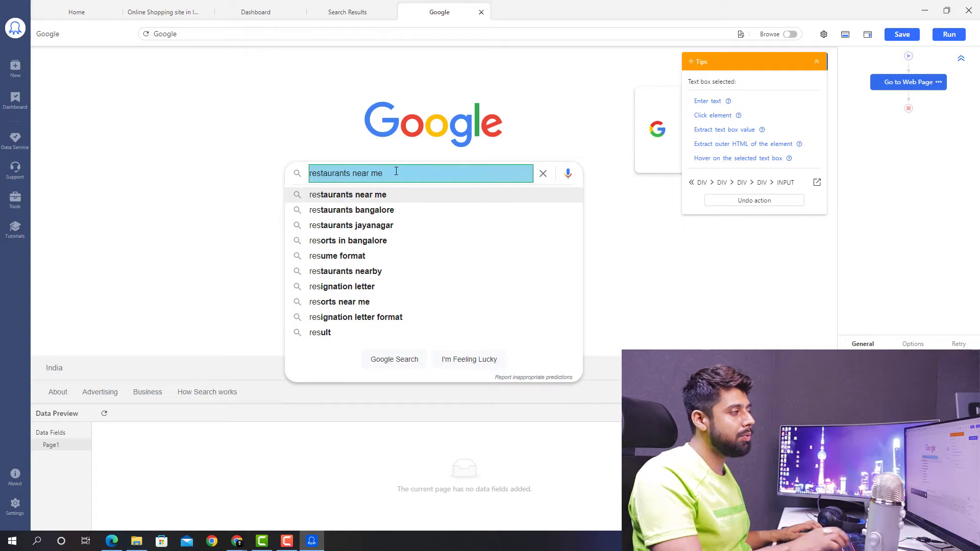
click(395, 195)
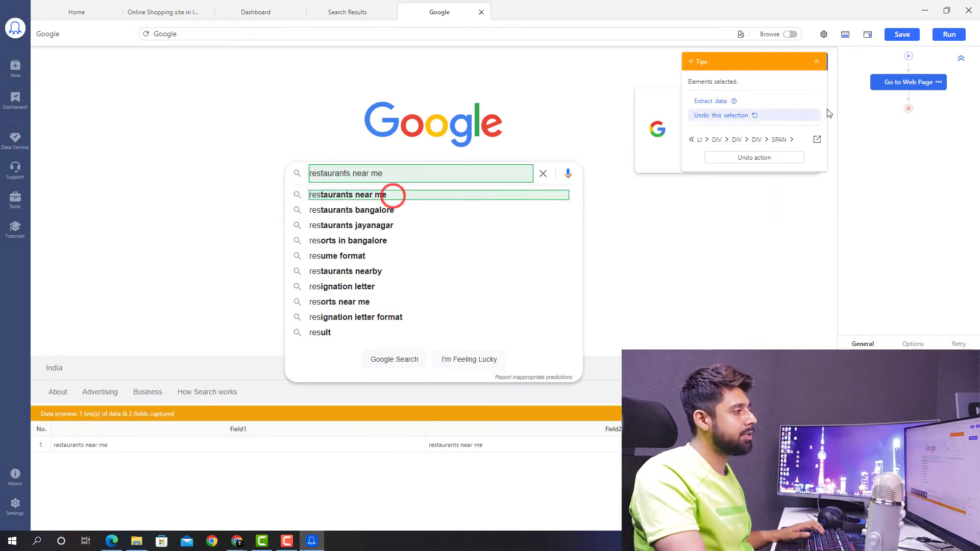
click(743, 157)
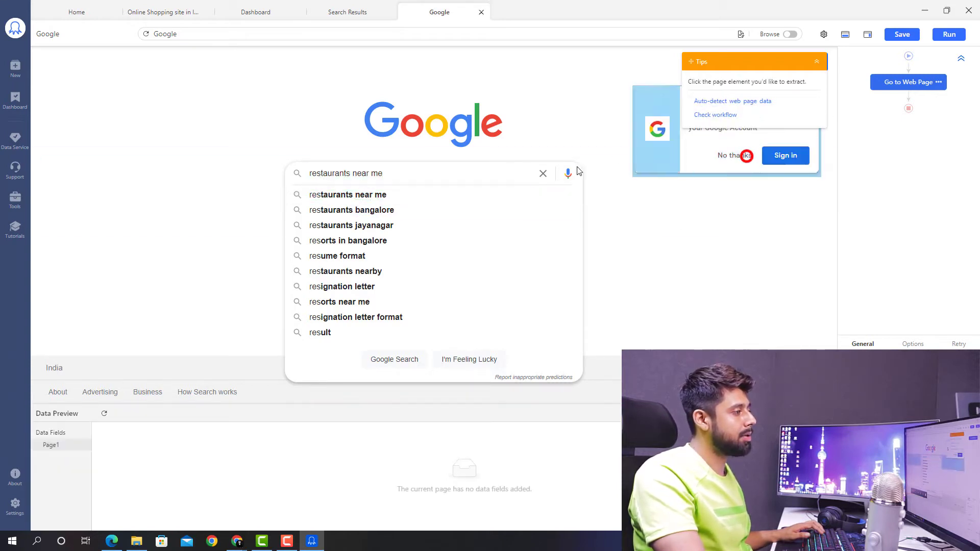
click(432, 177)
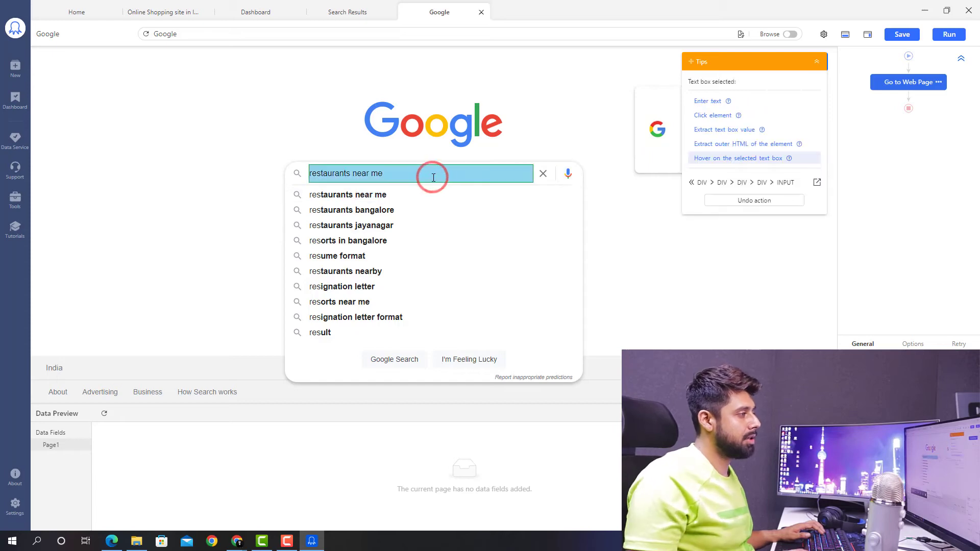
key(Return)
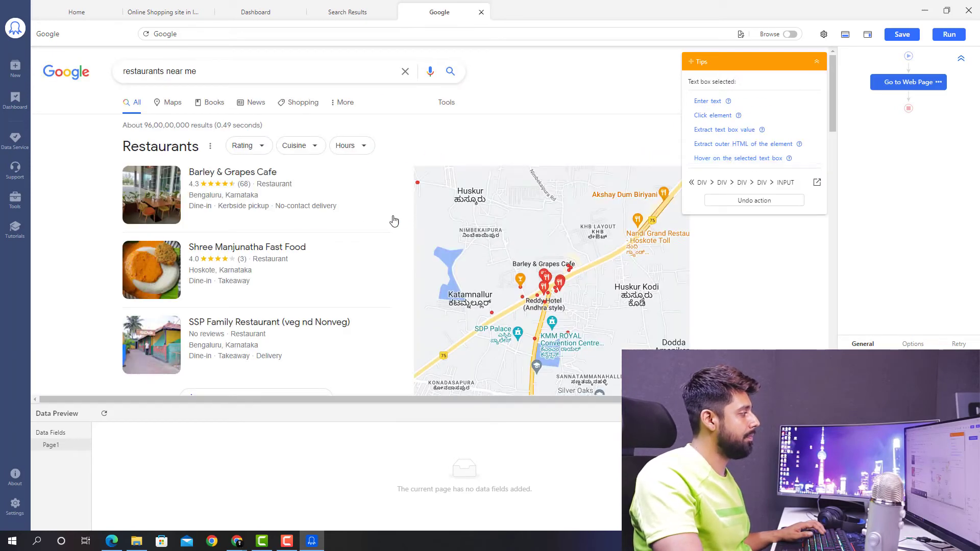
- Add a click action on the More places link beneath the restaurant listings
scroll(400, 210, down, 5)
scroll(301, 245, up, 4)
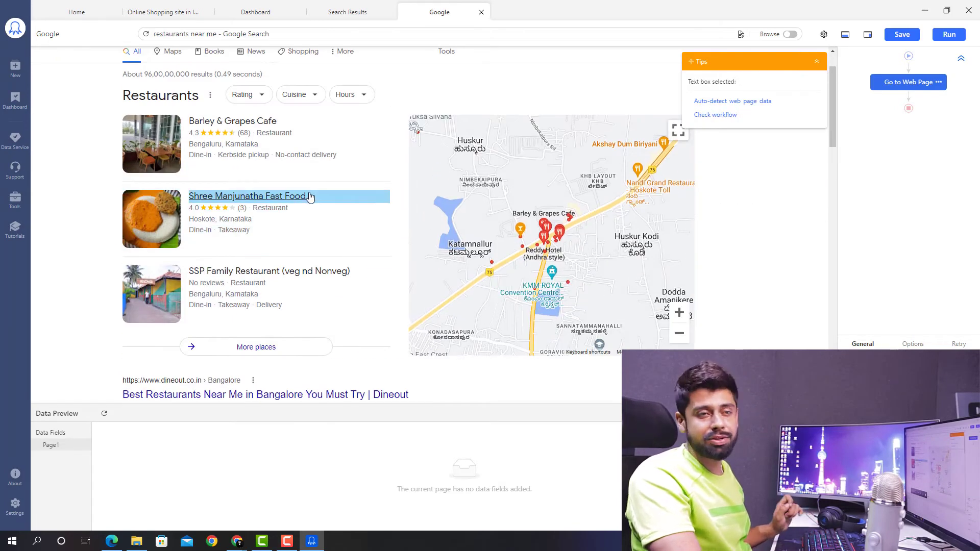
scroll(310, 197, down, 1)
click(267, 296)
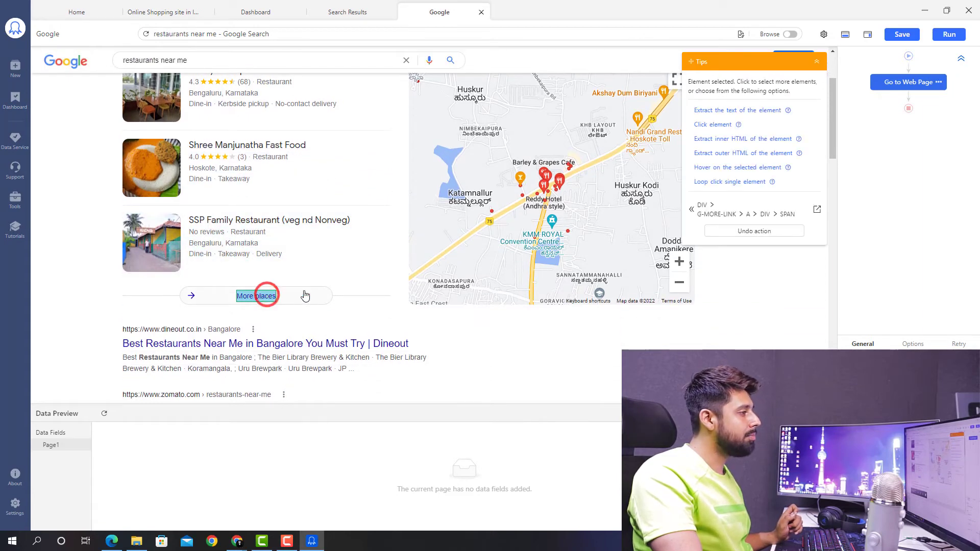
click(712, 127)
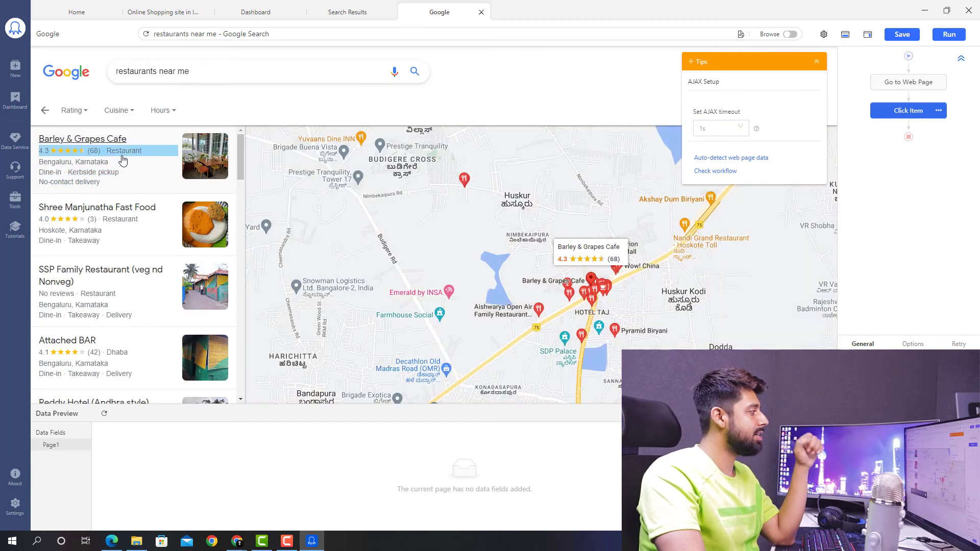
- Look through the full restaurant list and set the AJAX timeout of the More places click action to 10s
scroll(117, 186, down, 15)
scroll(113, 191, down, 5)
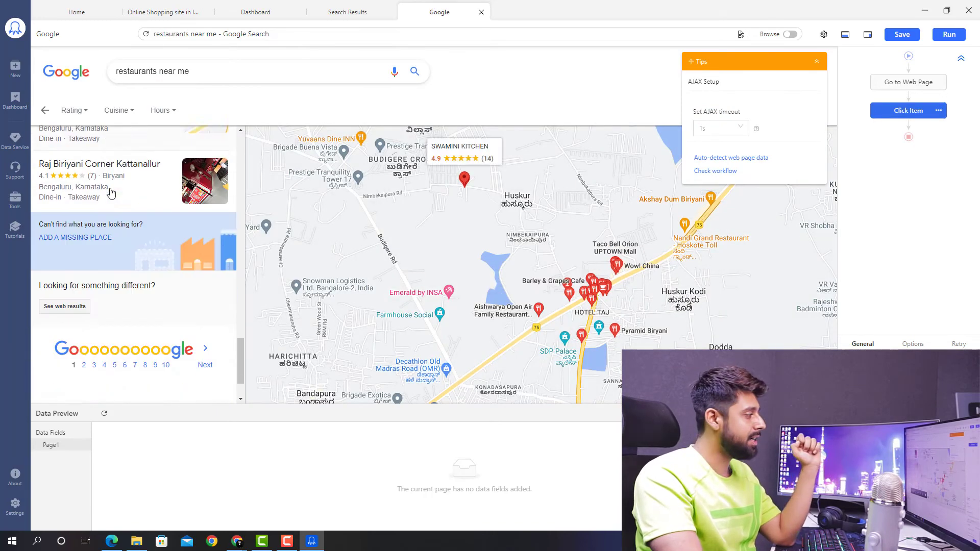
click(731, 124)
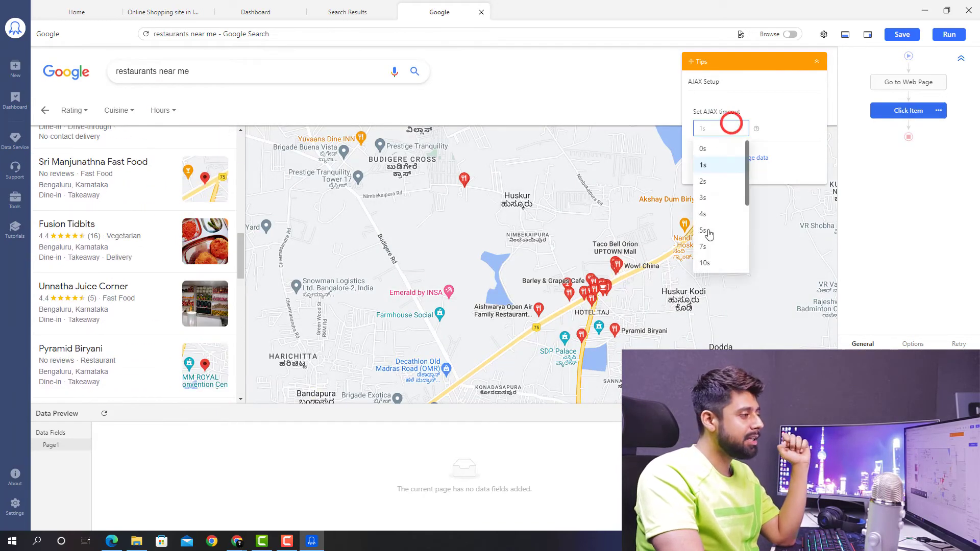
click(705, 262)
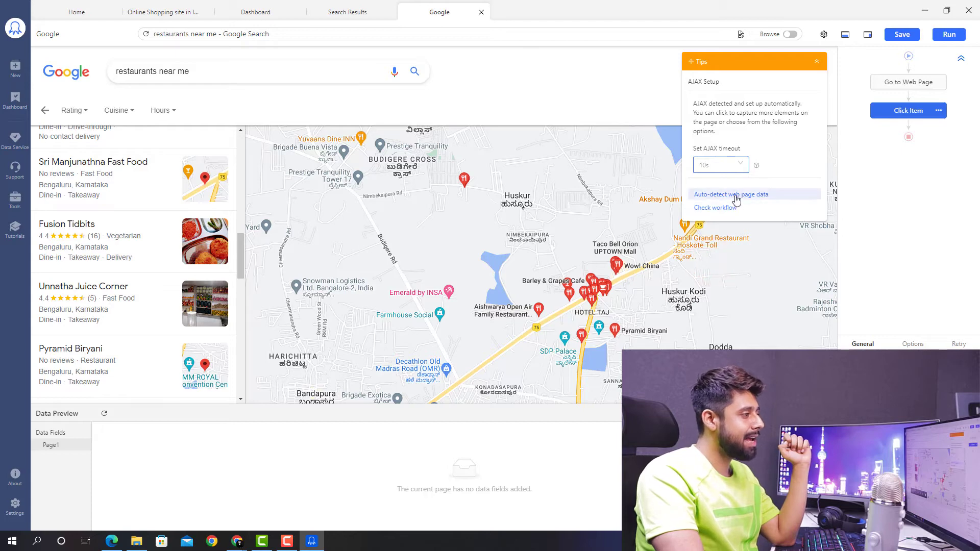
- Auto-detect the restaurant list's data, rename the rllt_details field to Rating, and look through the previewed rows
click(735, 195)
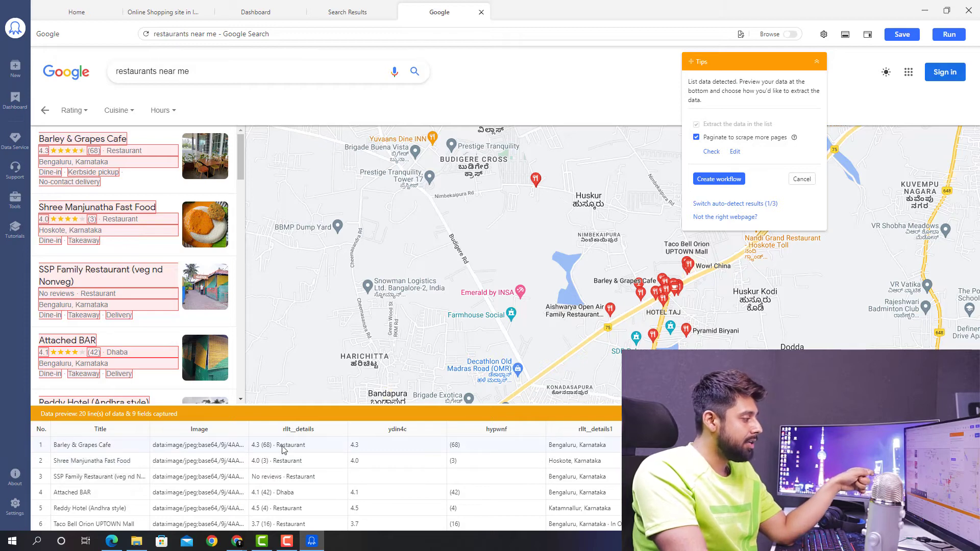
double_click(291, 428)
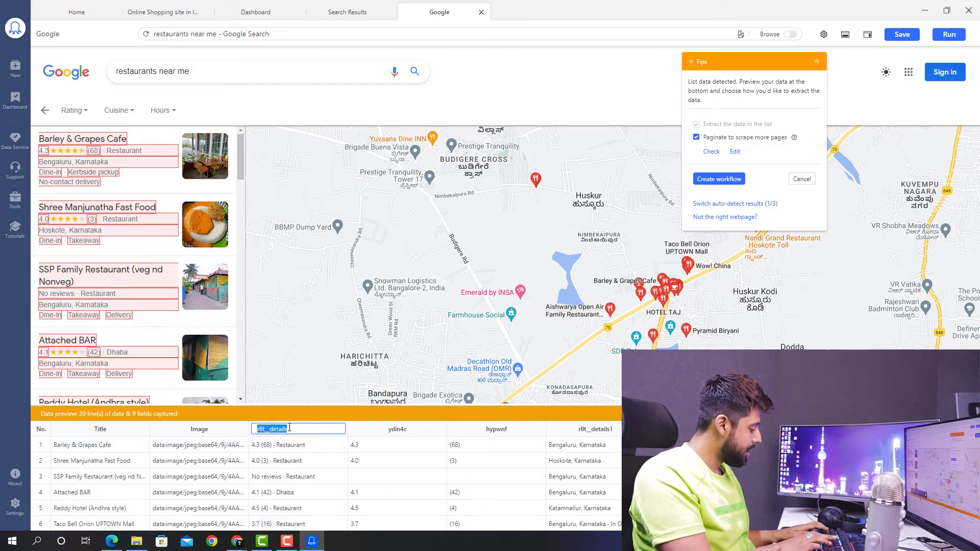
text(Rating)
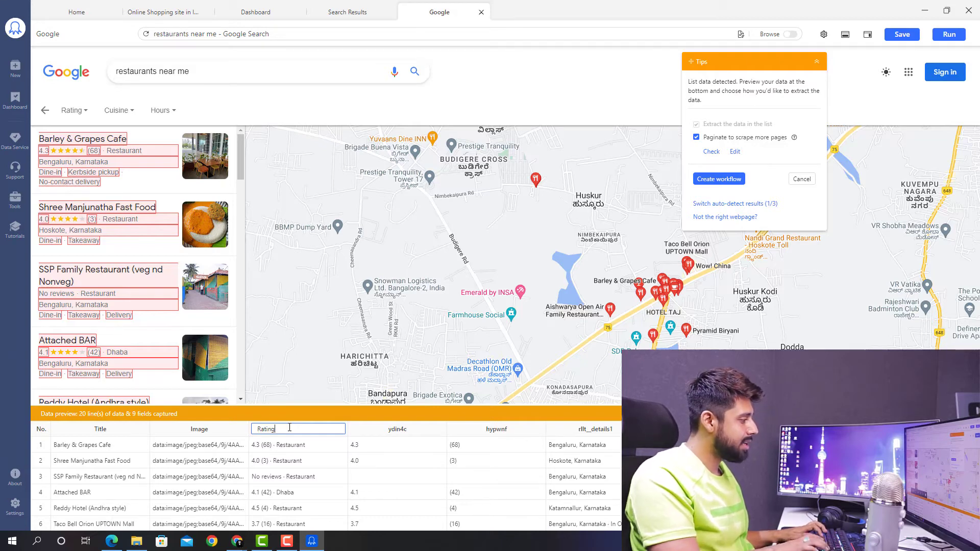
key(Tab)
scroll(393, 454, down, 3)
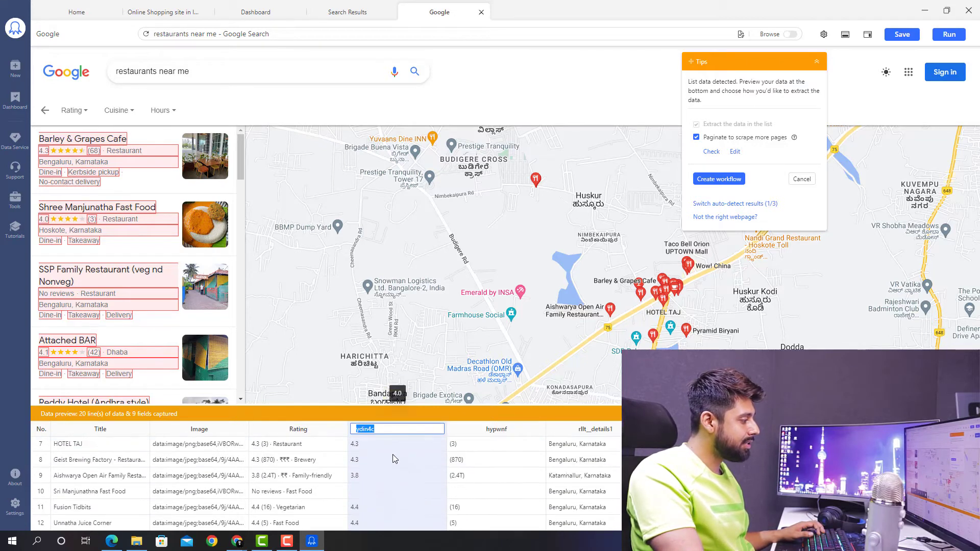
scroll(393, 454, up, 2)
scroll(391, 455, down, 4)
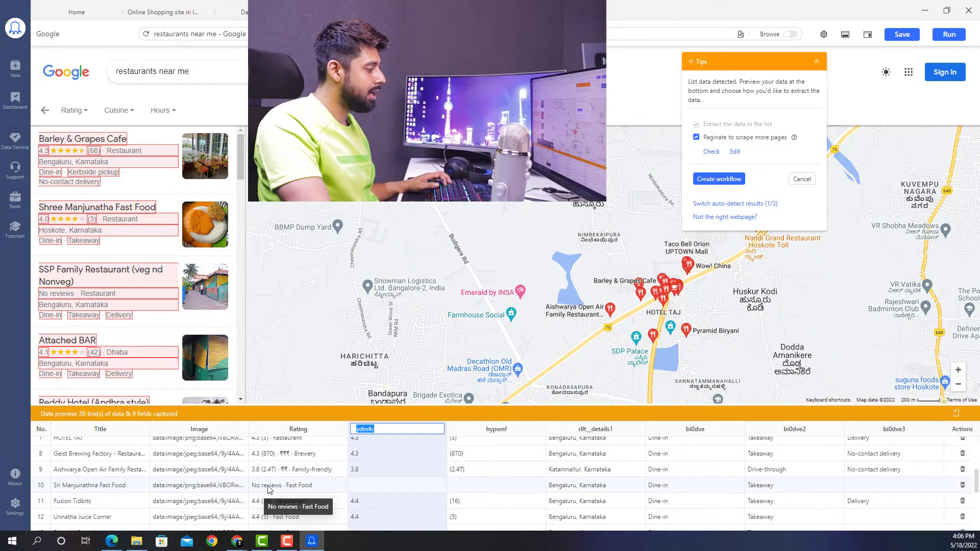
scroll(540, 483, up, 4)
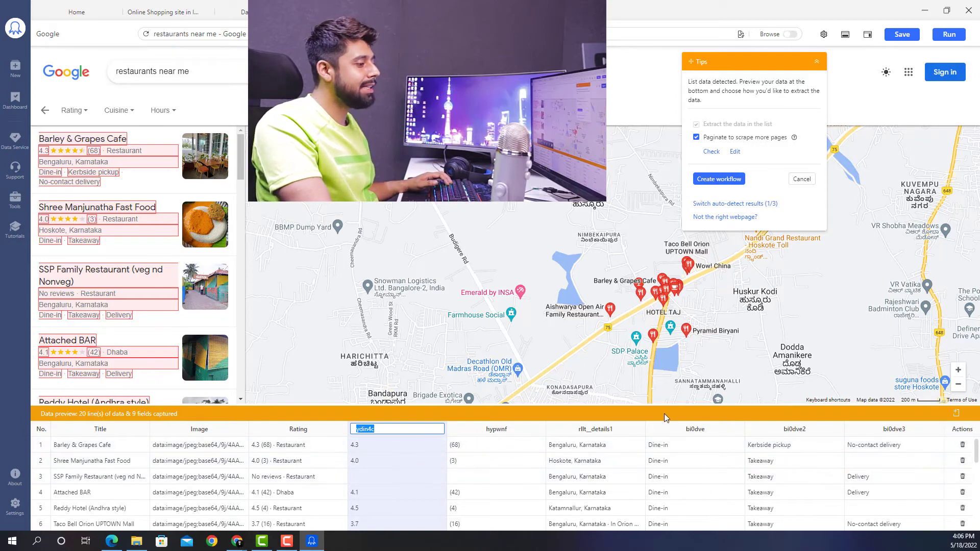
scroll(875, 516, down, 4)
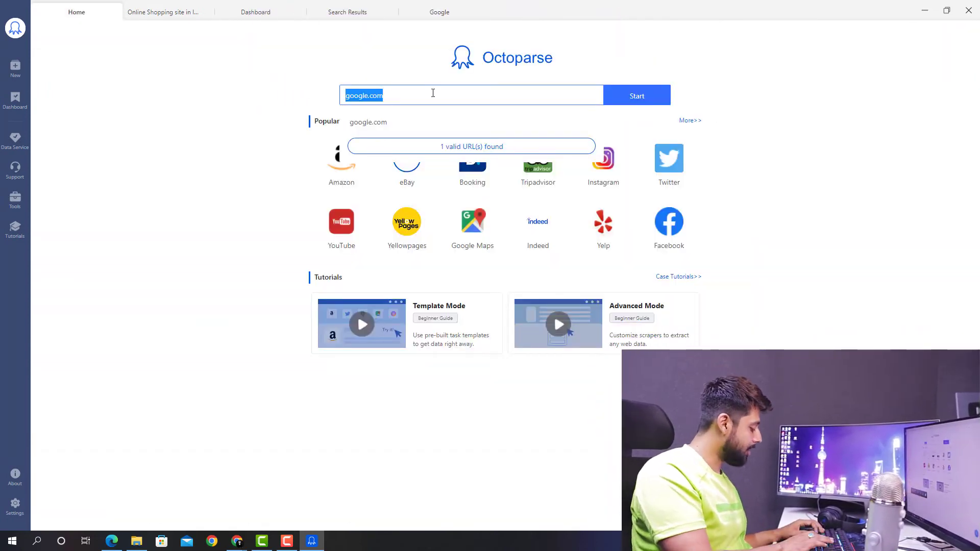
- Enter coingecko.com as the website and start a new task for it from the home page
text(coingecko)
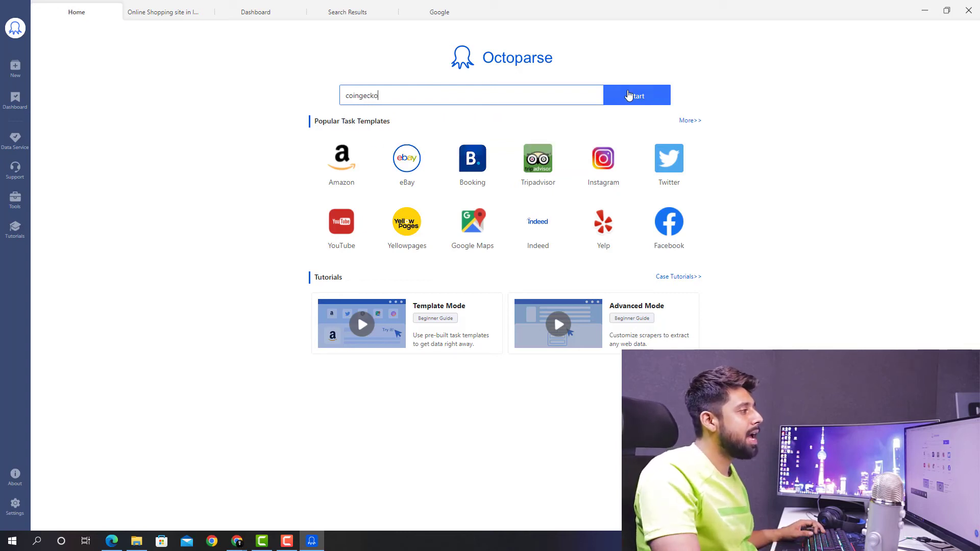
click(628, 95)
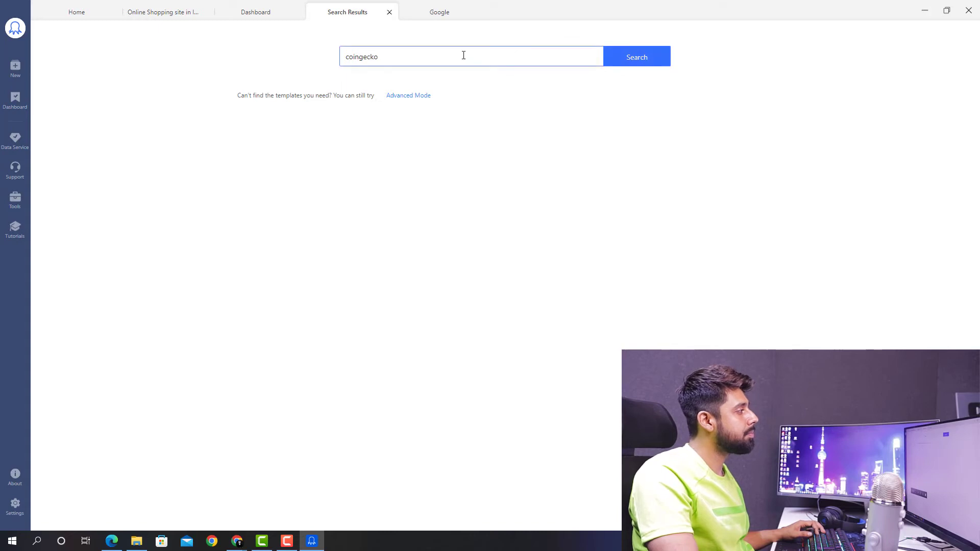
text(.com)
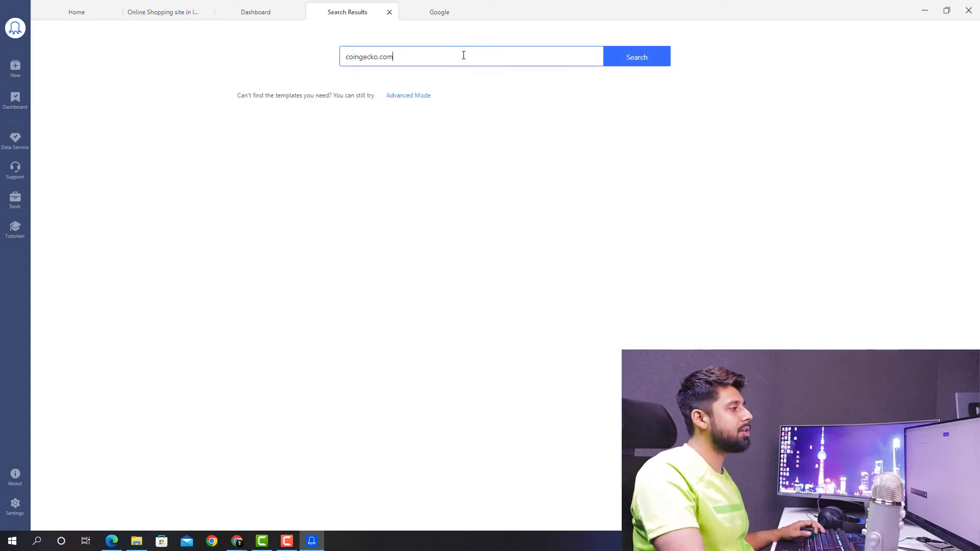
click(612, 56)
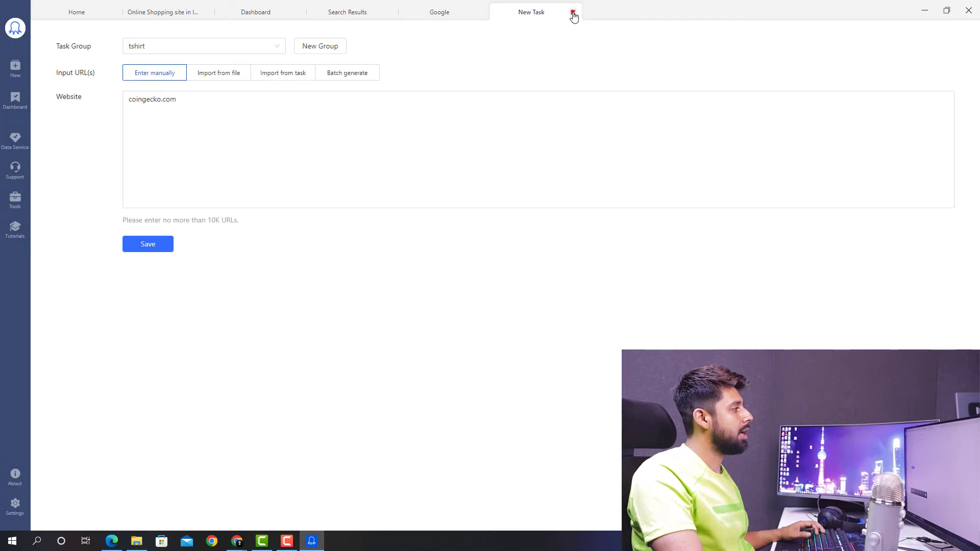
click(573, 13)
click(77, 13)
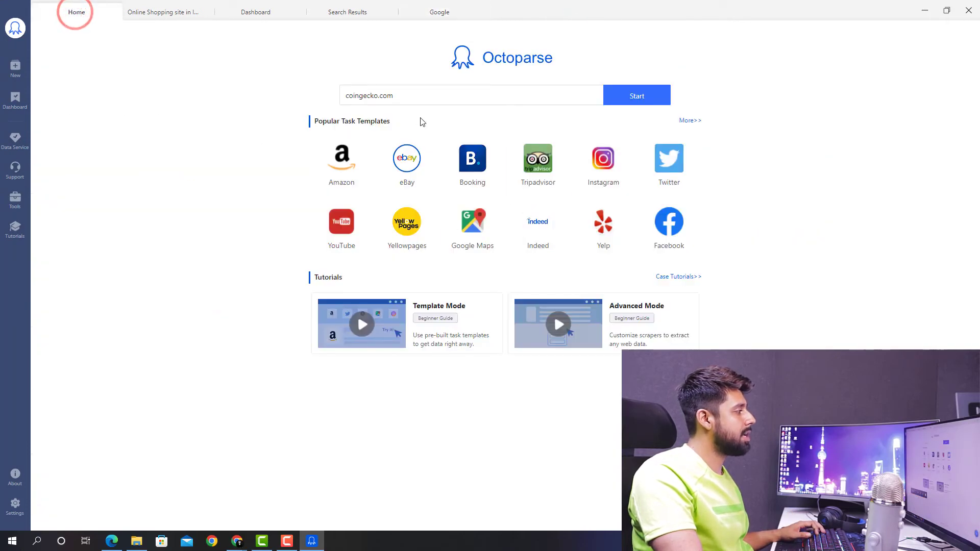
click(400, 96)
click(635, 97)
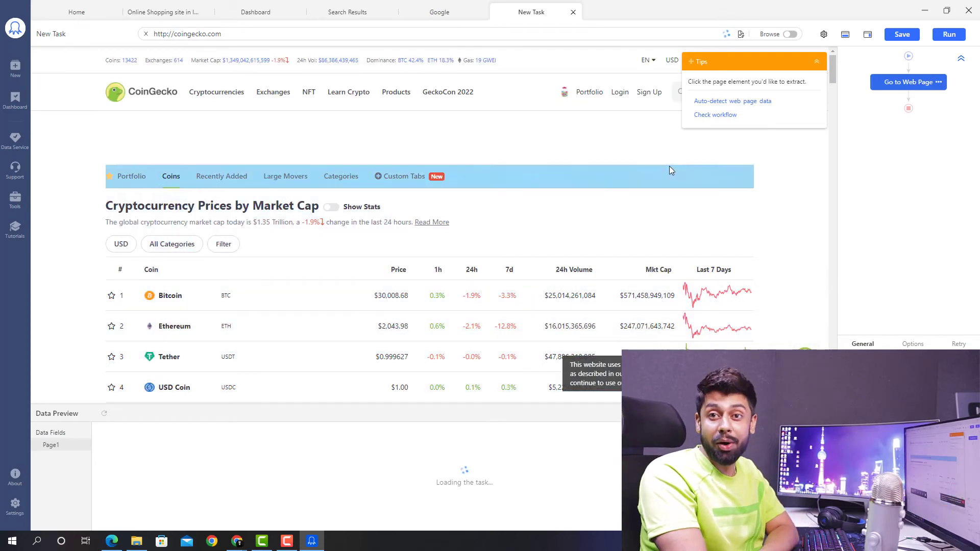
- Look over the CoinGecko coin list down to its page navigation and auto-detect the web page data
scroll(489, 203, down, 5)
scroll(489, 202, down, 20)
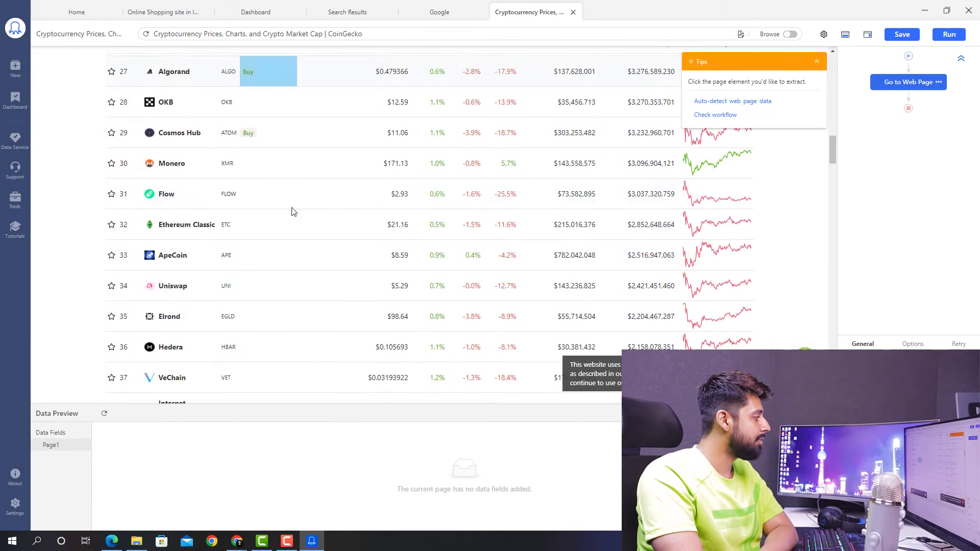
scroll(286, 229, down, 20)
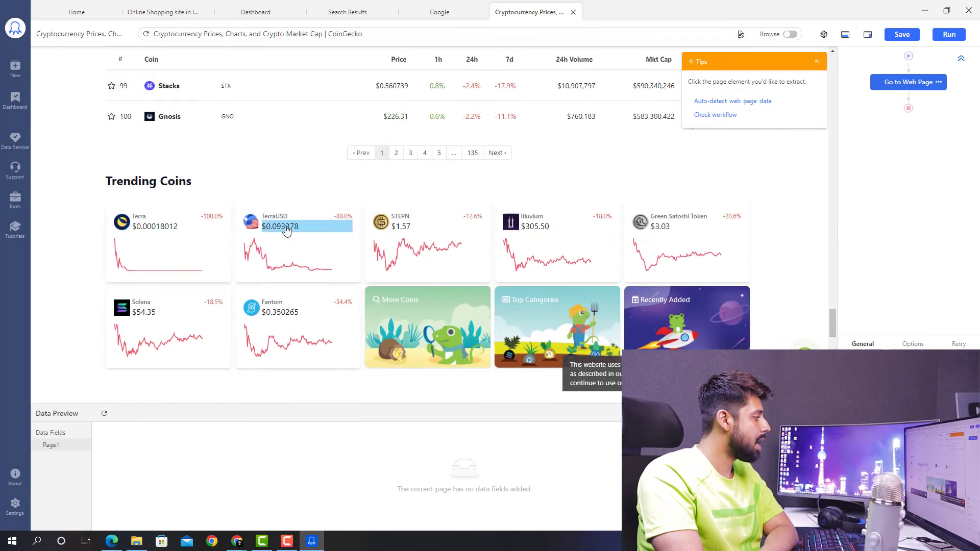
scroll(286, 231, up, 10)
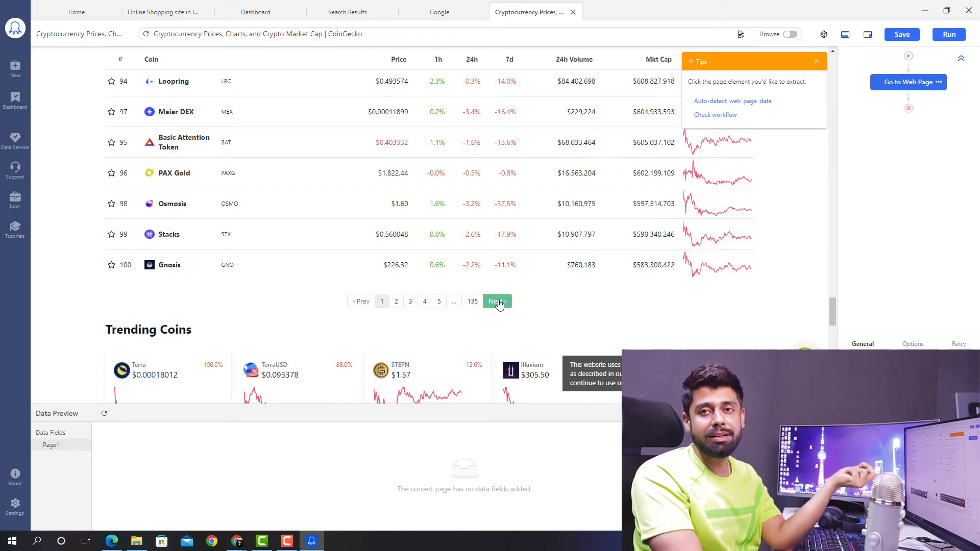
click(728, 103)
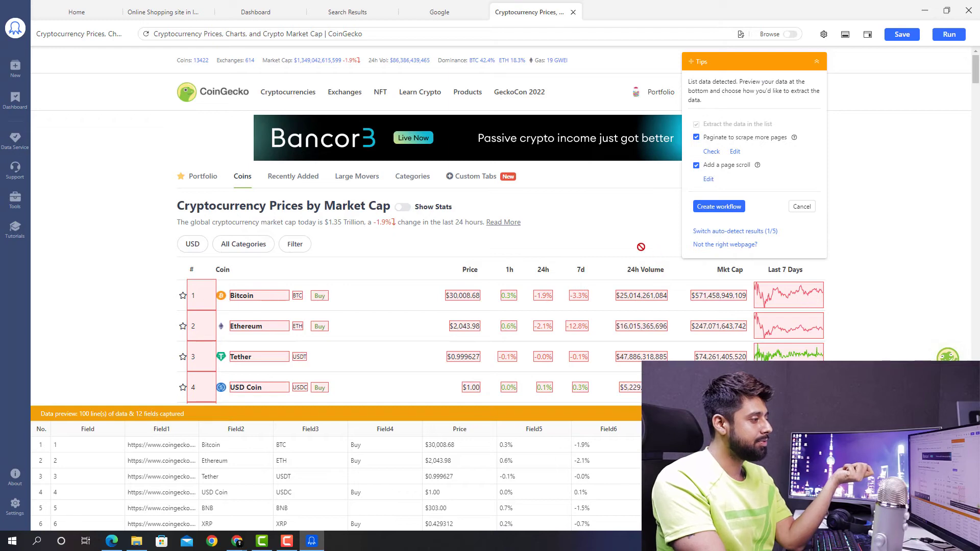
- Compare the highlighted coin rows with the data preview and delete the Field4 column that holds the Buy labels
scroll(627, 244, down, 6)
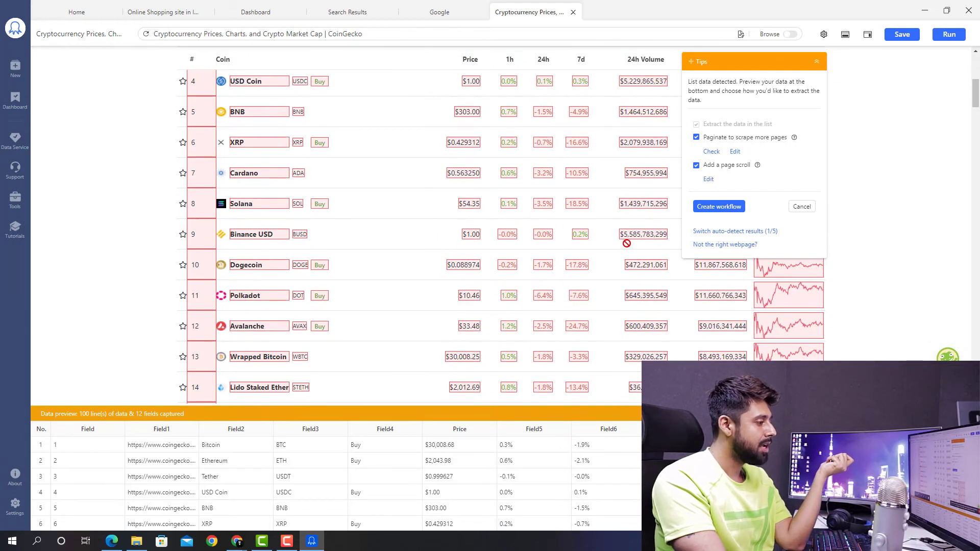
scroll(227, 475, down, 1)
scroll(227, 475, up, 1)
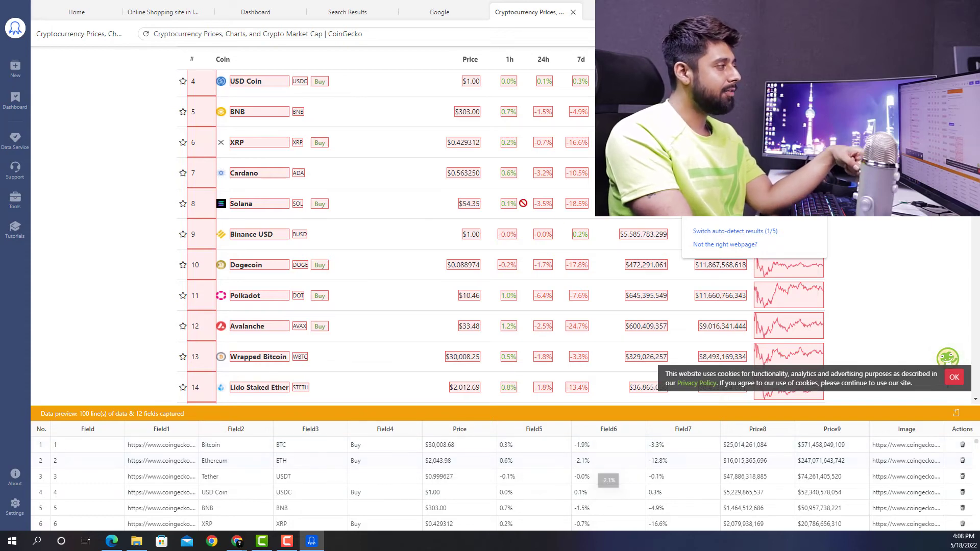
scroll(501, 198, up, 1)
scroll(503, 204, up, 5)
scroll(516, 247, down, 2)
scroll(514, 245, up, 2)
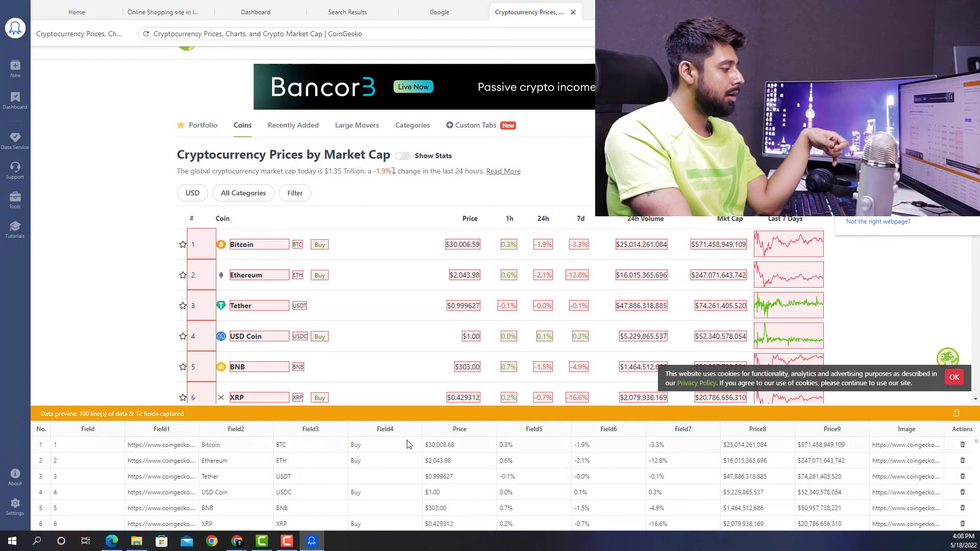
scroll(384, 462, down, 5)
scroll(385, 457, up, 5)
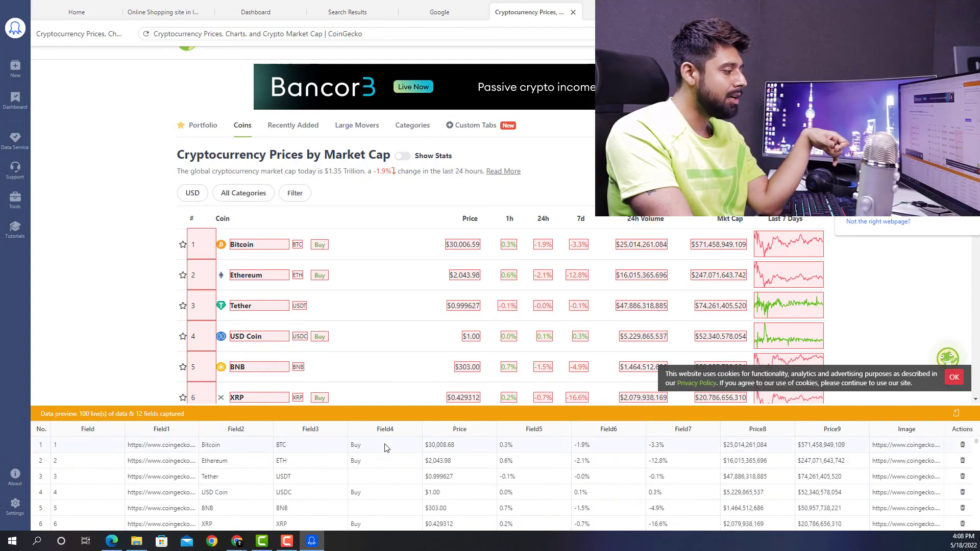
click(414, 432)
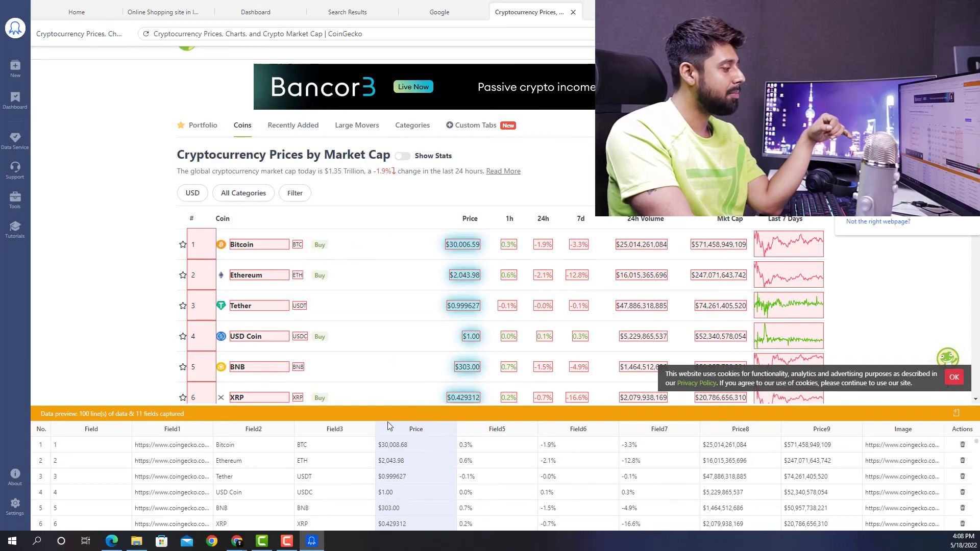
- Check the highlighted coins down to the Next page link and create the workflow from the detected data
scroll(320, 246, down, 7)
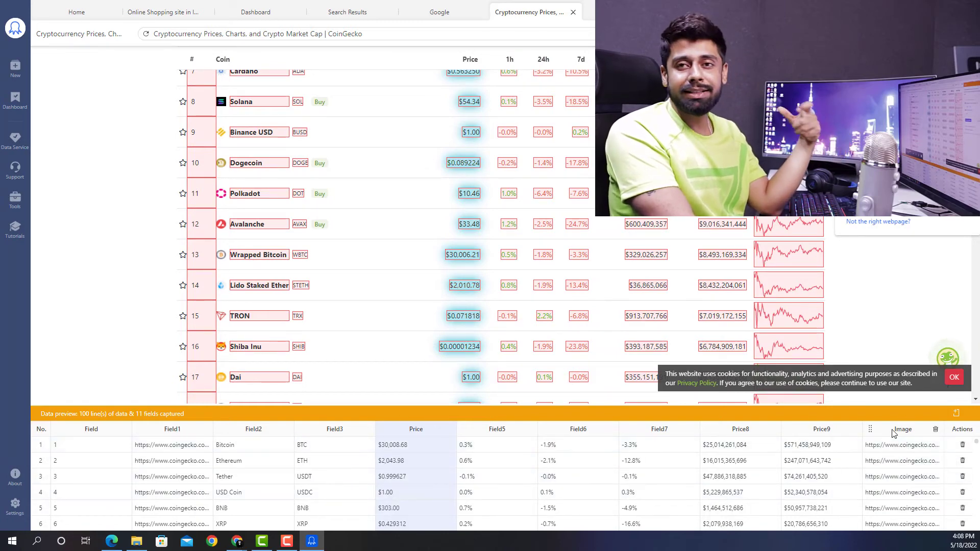
scroll(670, 263, down, 20)
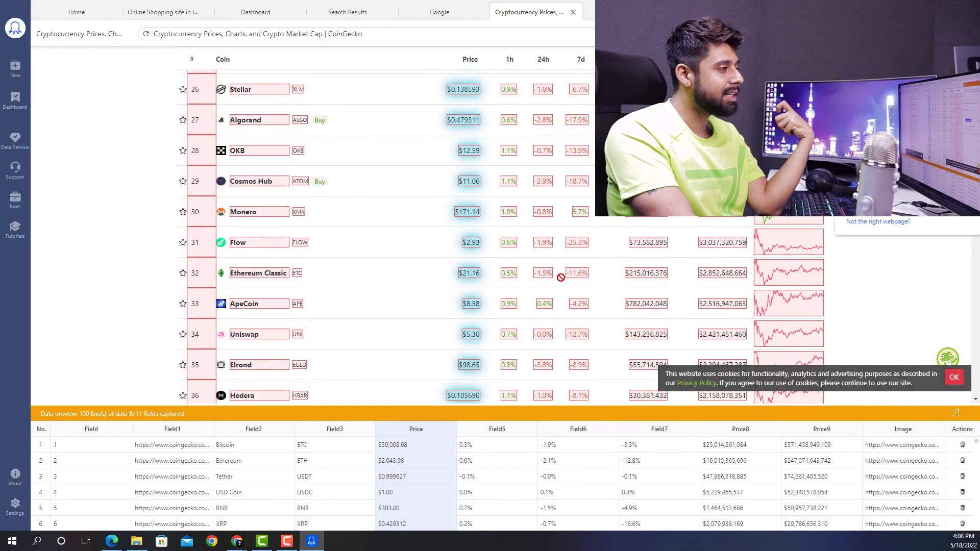
scroll(557, 283, down, 4)
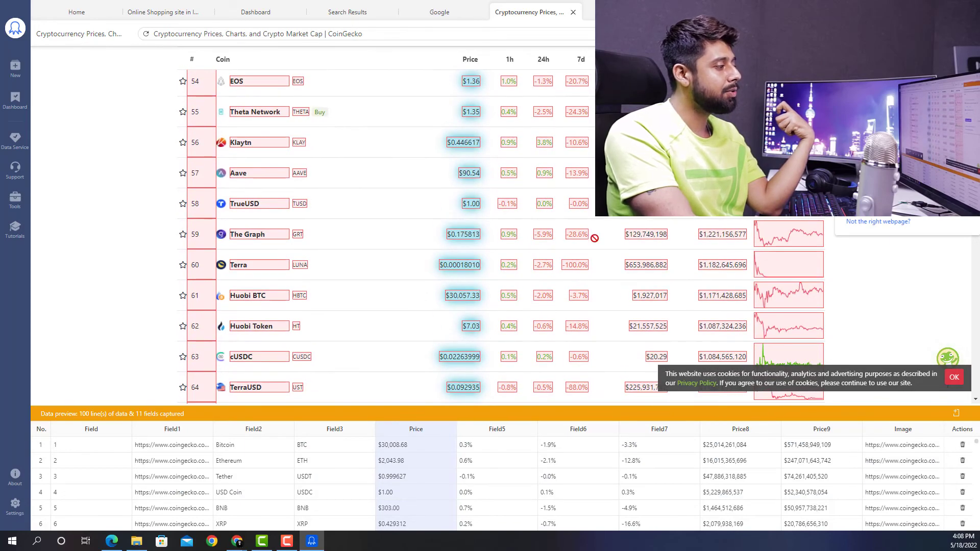
scroll(599, 233, down, 8)
scroll(603, 241, down, 15)
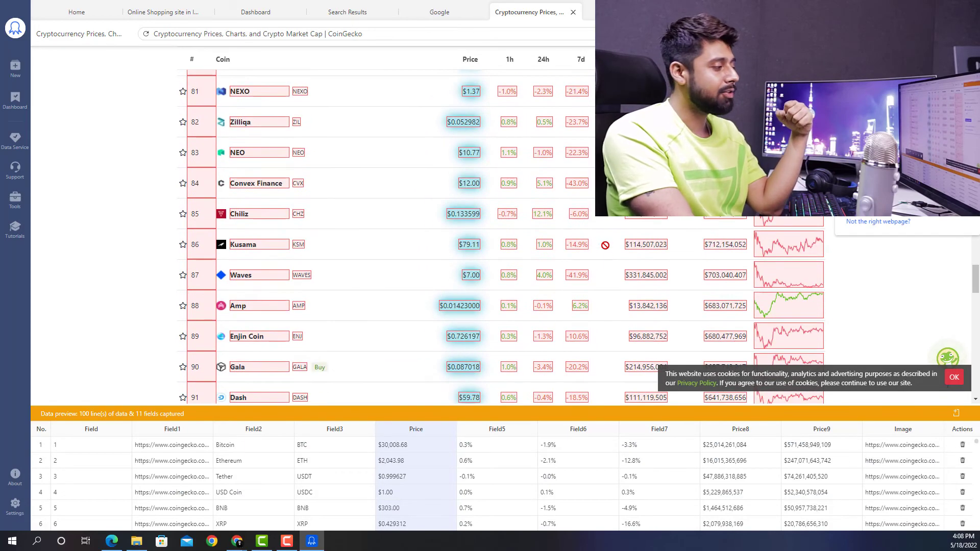
scroll(606, 252, up, 4)
scroll(577, 260, up, 1)
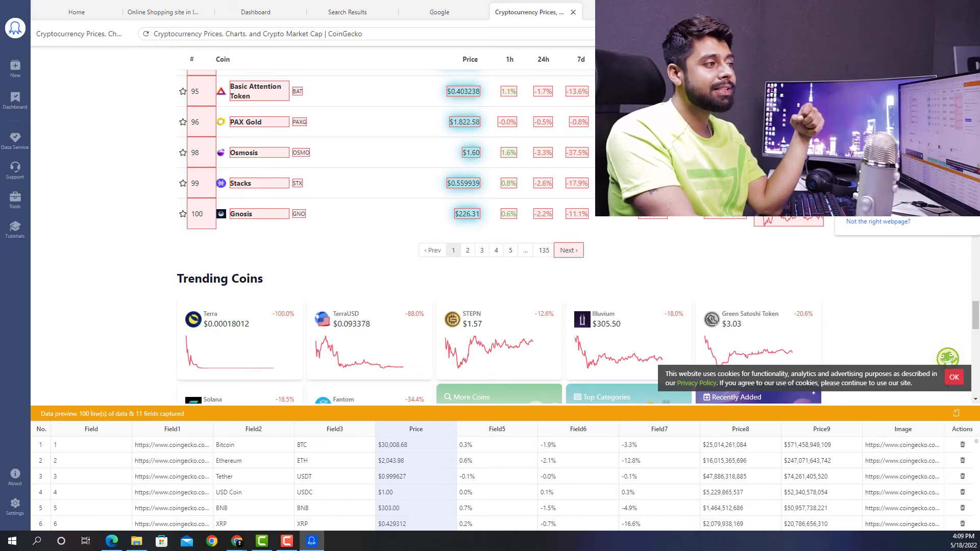
scroll(568, 227, down, 1)
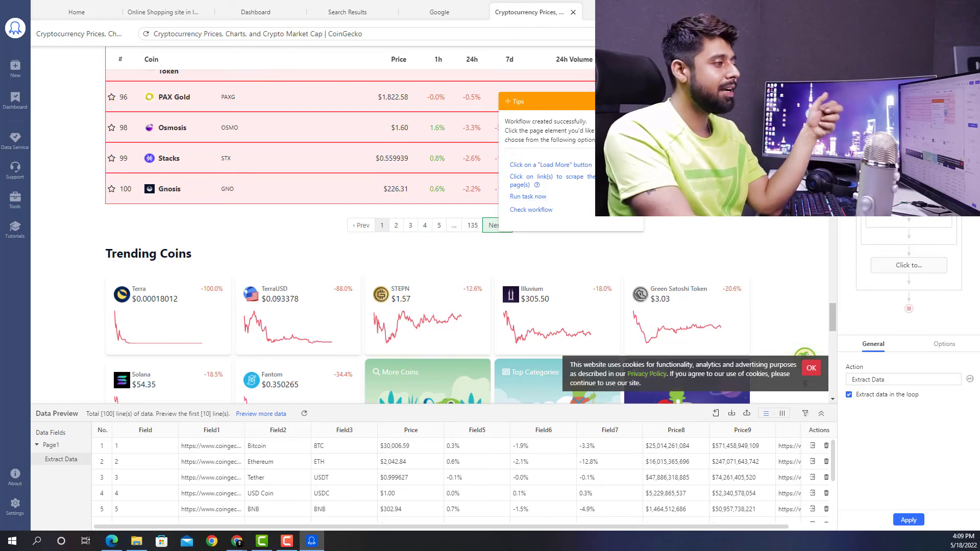
scroll(719, 255, up, 20)
scroll(714, 250, up, 20)
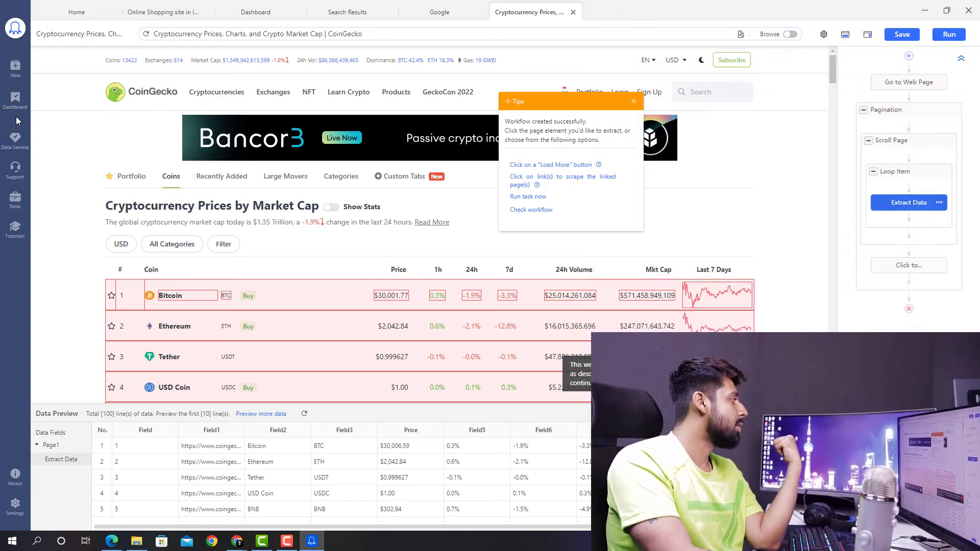
- Export the first Online Shopping task from the dashboard to the TSHIRTS folder on the Desktop, and reopen the task's options
click(15, 98)
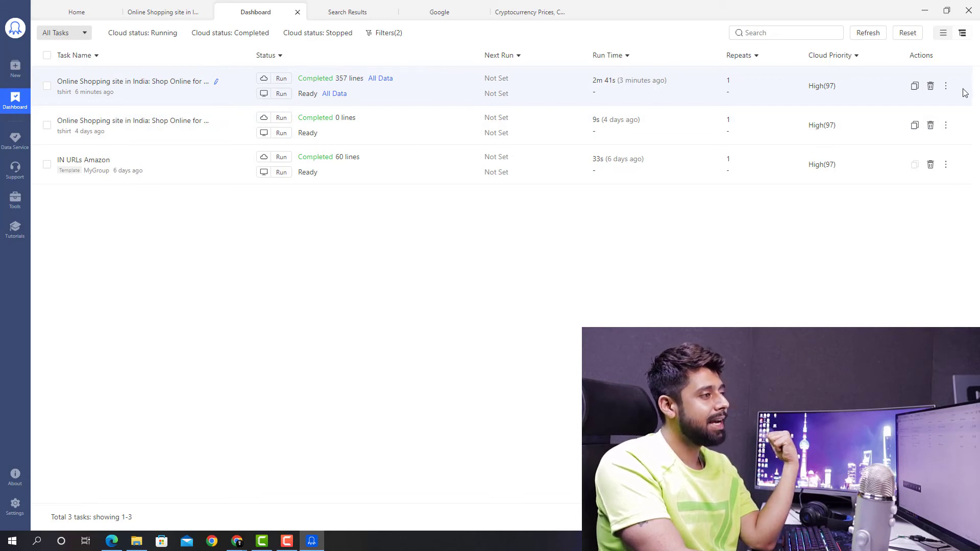
click(946, 86)
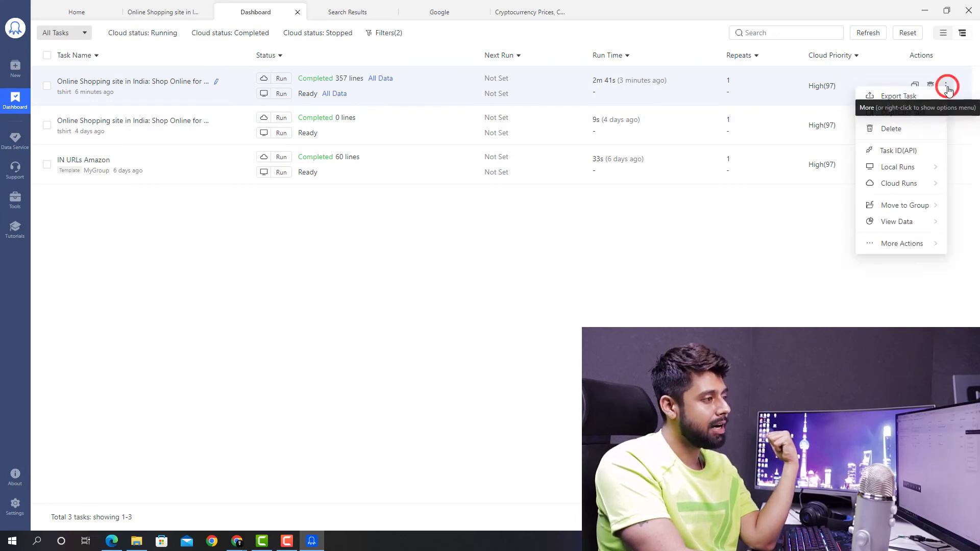
click(897, 98)
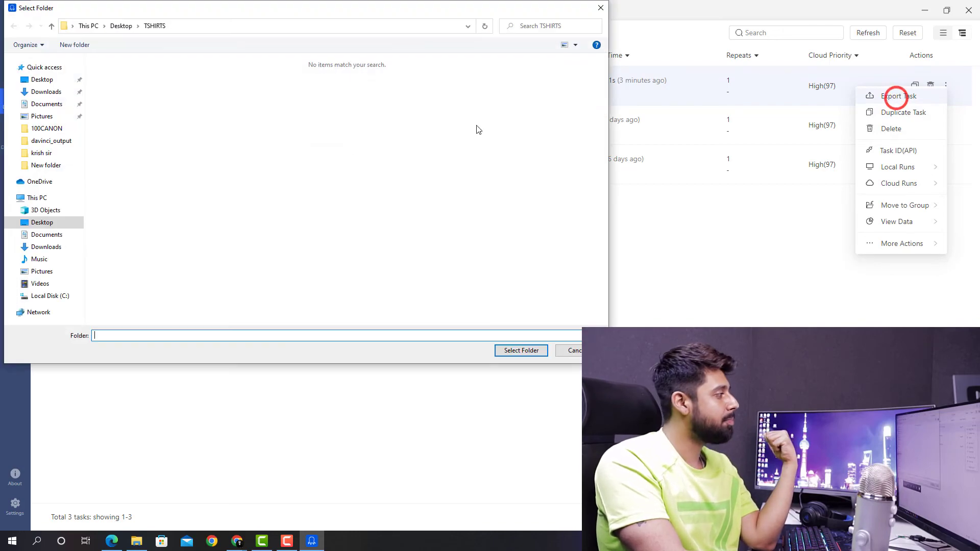
click(44, 80)
double_click(239, 97)
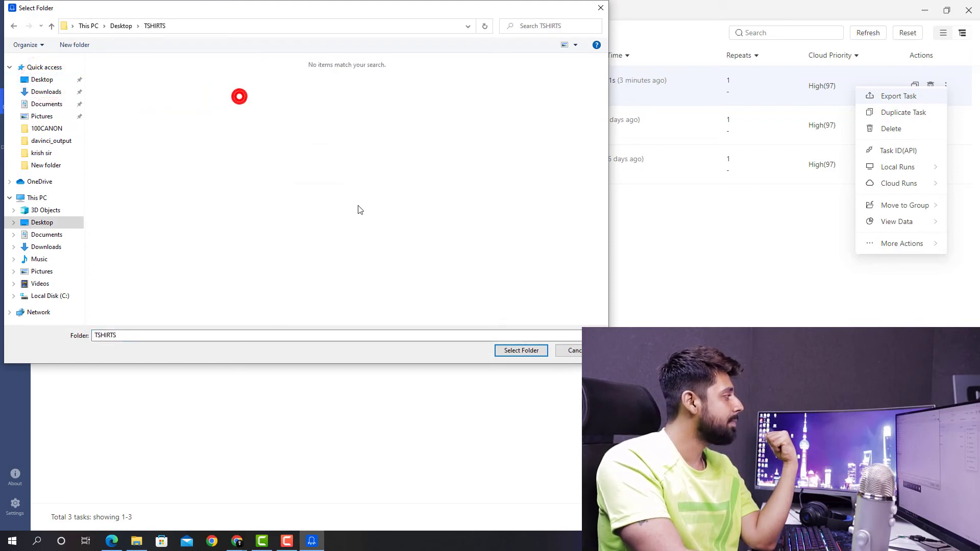
click(524, 351)
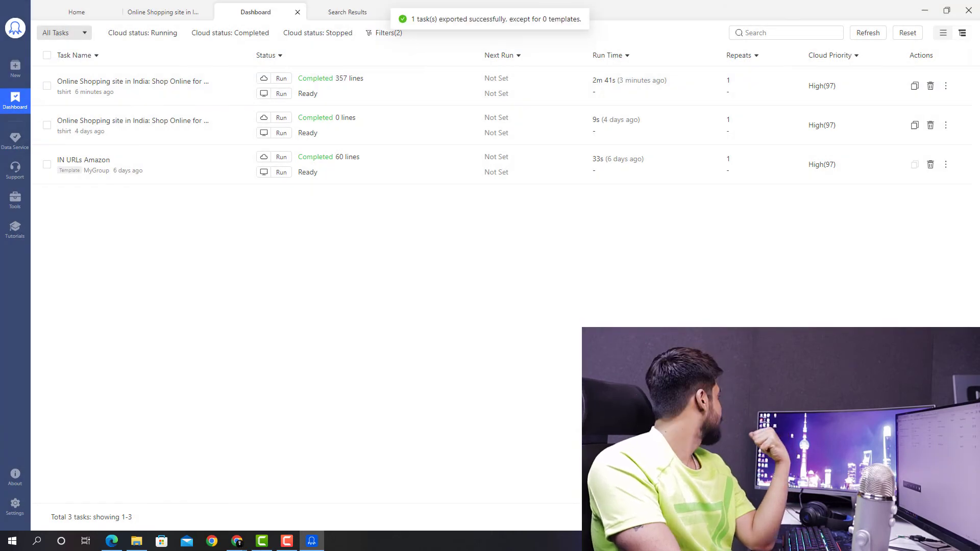
click(945, 86)
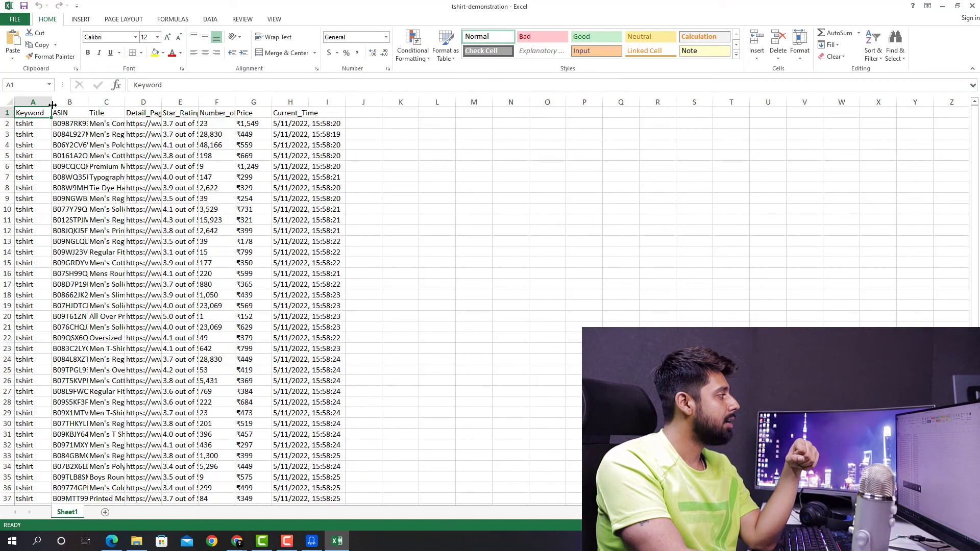
- In Excel, widen the Keyword, Title, Detail_Page_URL and Star_Rating columns of tshirt-demonstration, review its rows, and close it without saving
drag(51, 101, 125, 102)
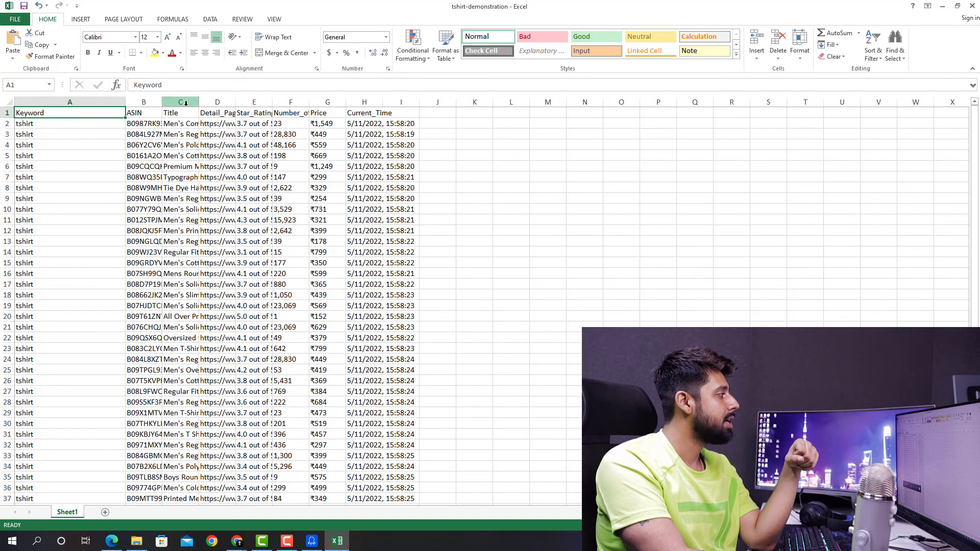
drag(198, 102, 692, 117)
drag(769, 102, 801, 102)
scroll(474, 243, down, 20)
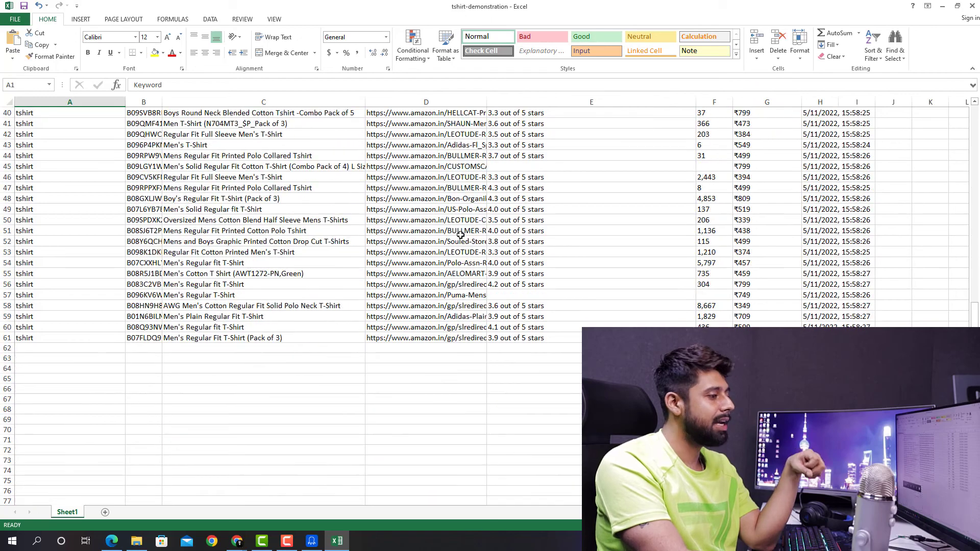
scroll(474, 243, up, 20)
scroll(474, 243, up, 6)
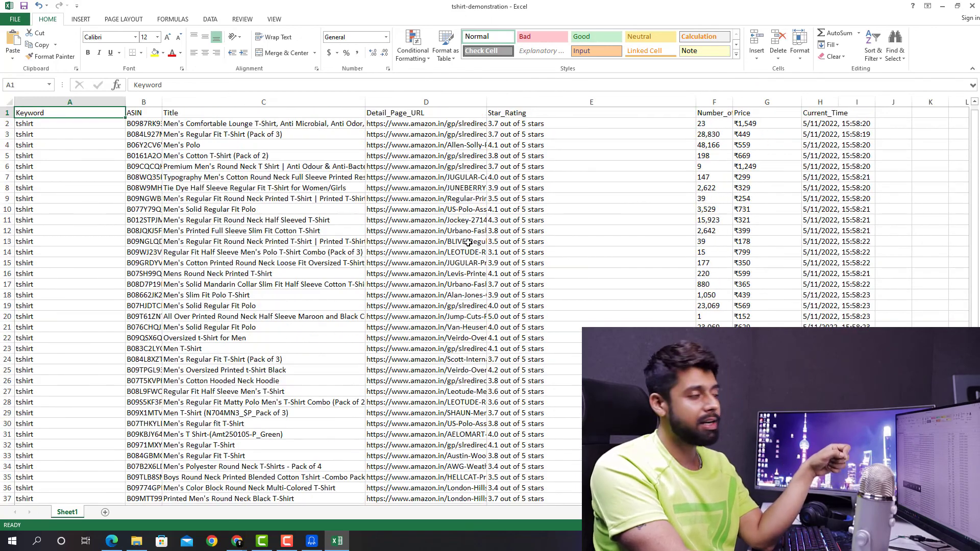
click(970, 9)
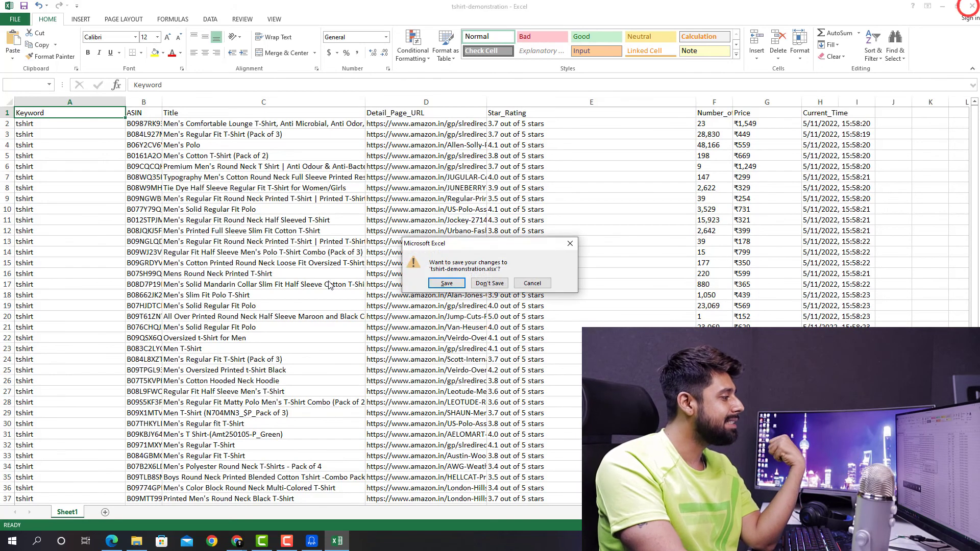
click(489, 281)
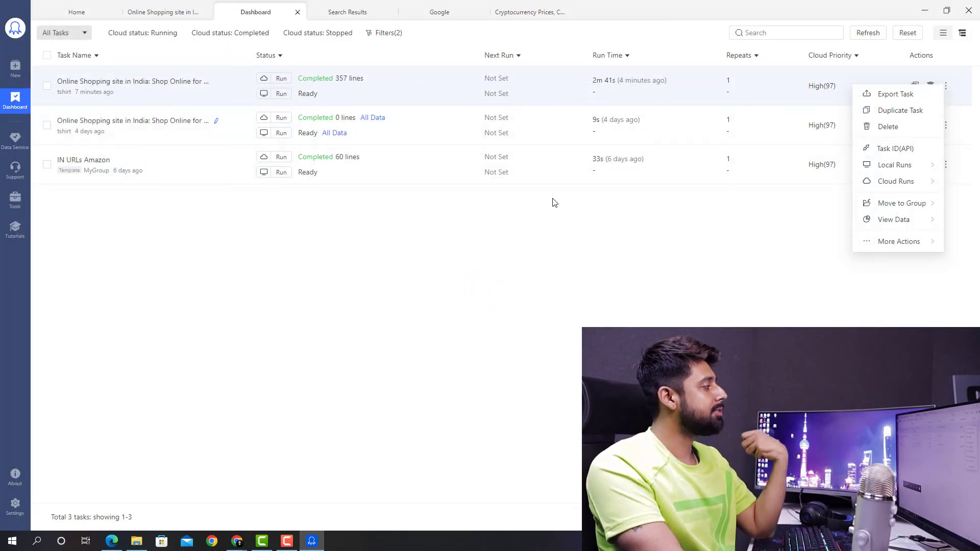